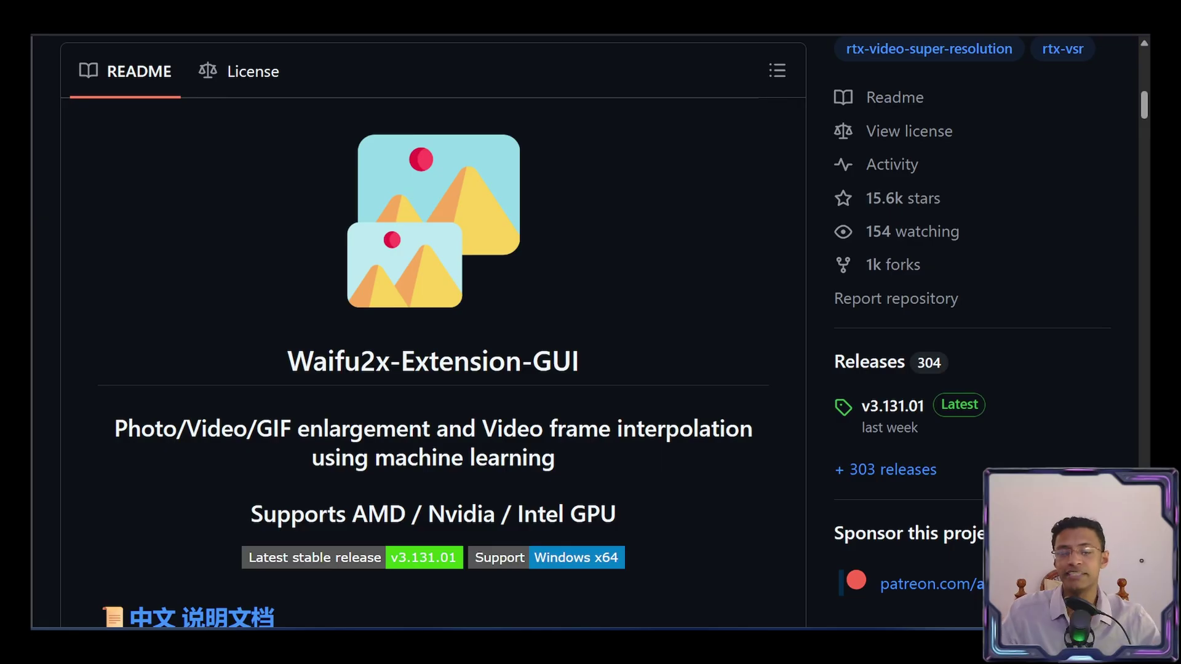
pyautogui.moveTo(277, 364); pyautogui.dragTo(688, 371)
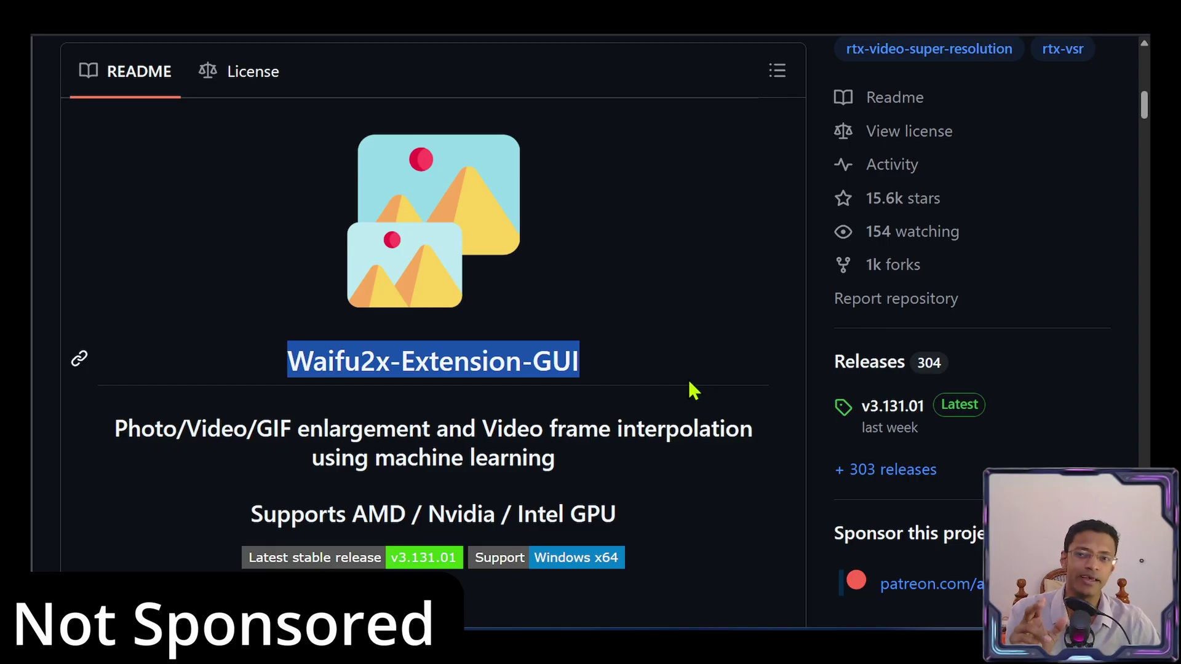
pyautogui.click(686, 381)
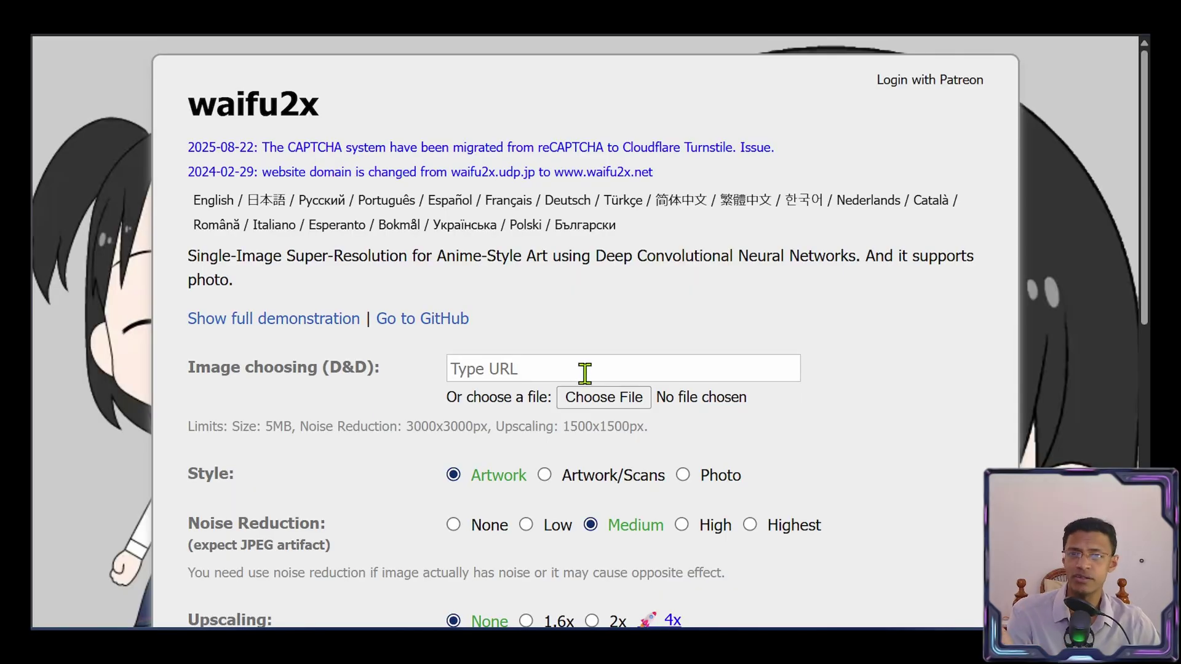
# - Scroll through the waifu2x.net style, noise reduction and upscaling options and back to the top
pyautogui.scroll(-5, 933, 430)
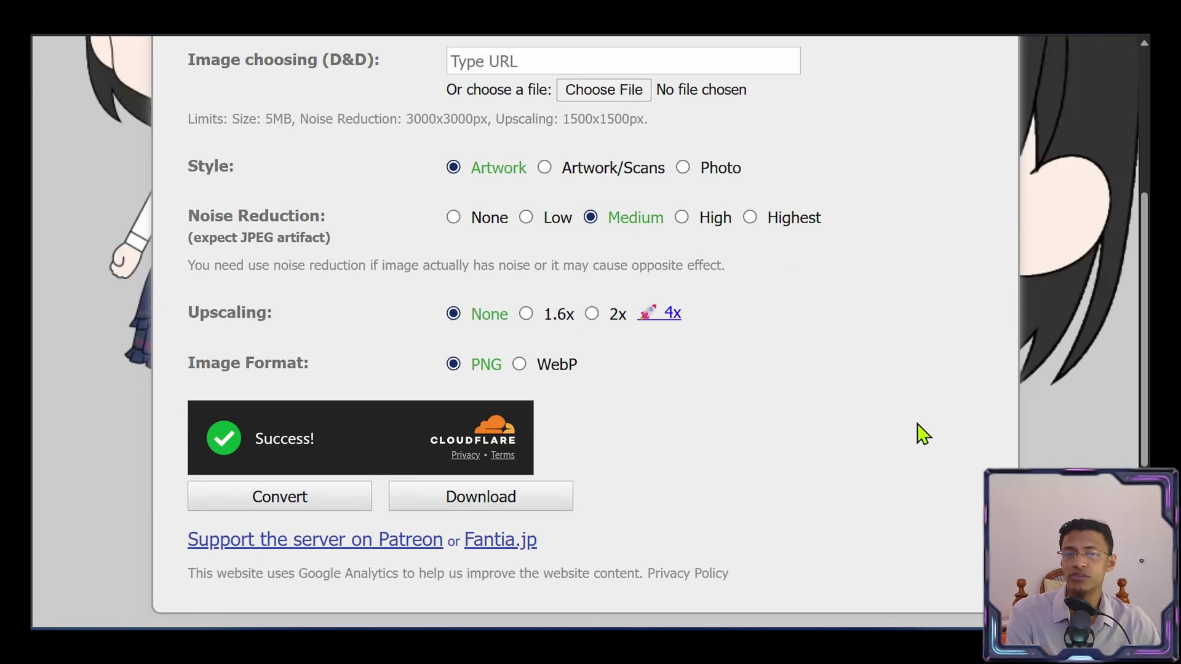
pyautogui.scroll(1, 886, 443)
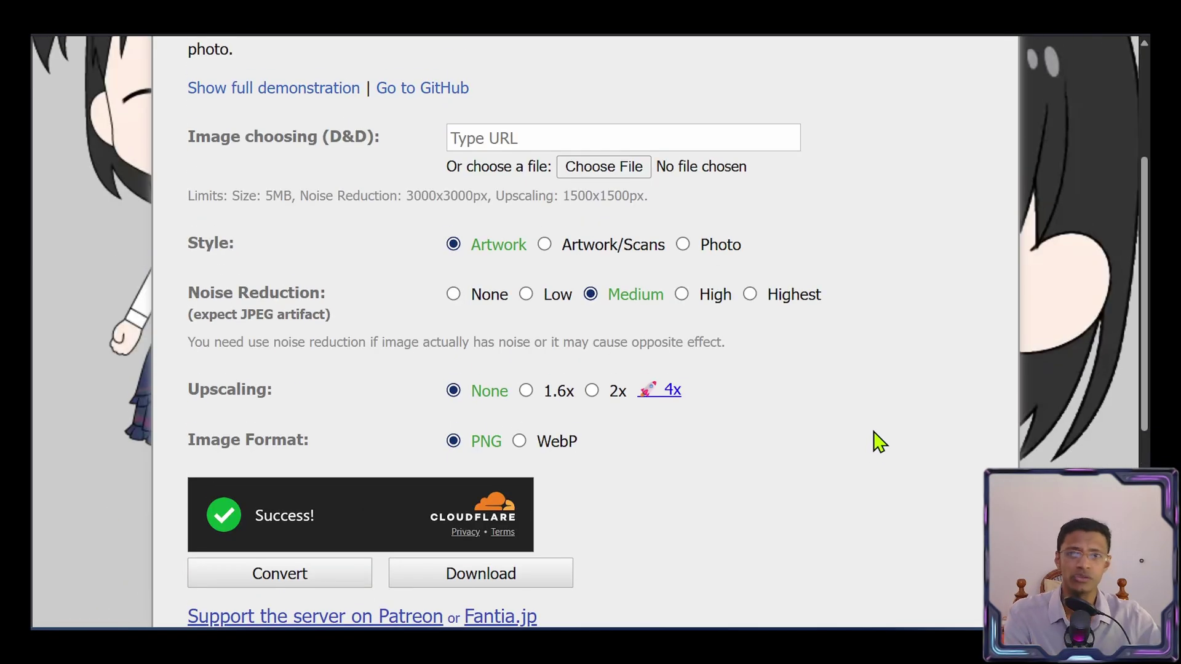
pyautogui.scroll(3, 880, 441)
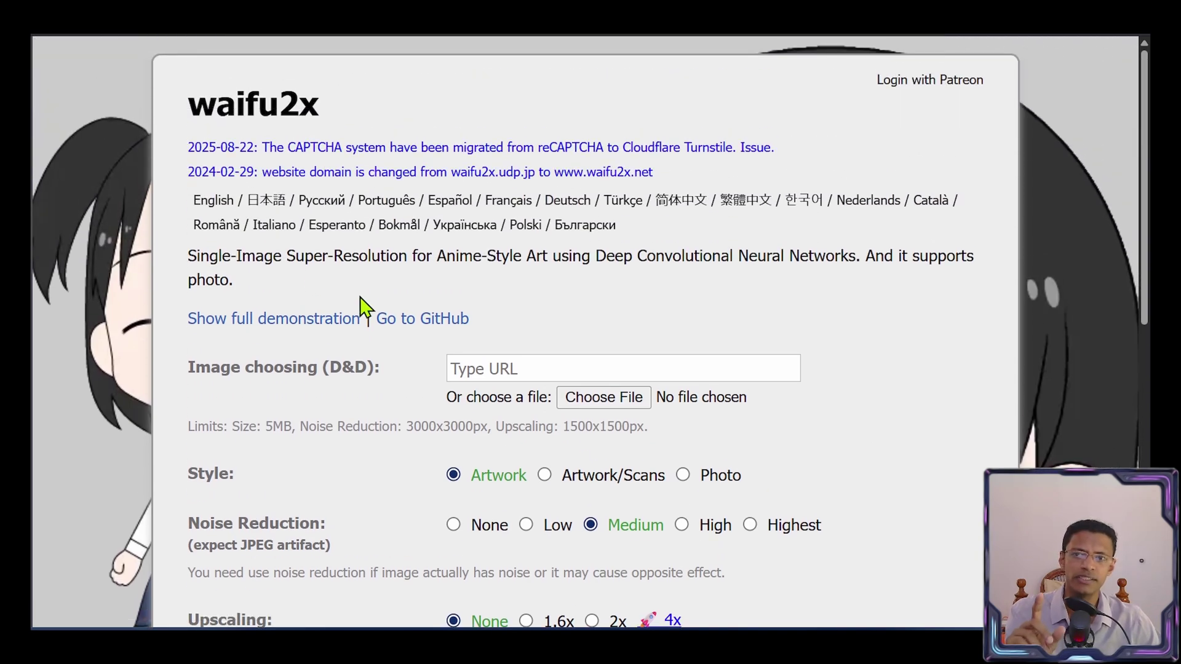
pyautogui.moveTo(412, 258); pyautogui.dragTo(581, 257)
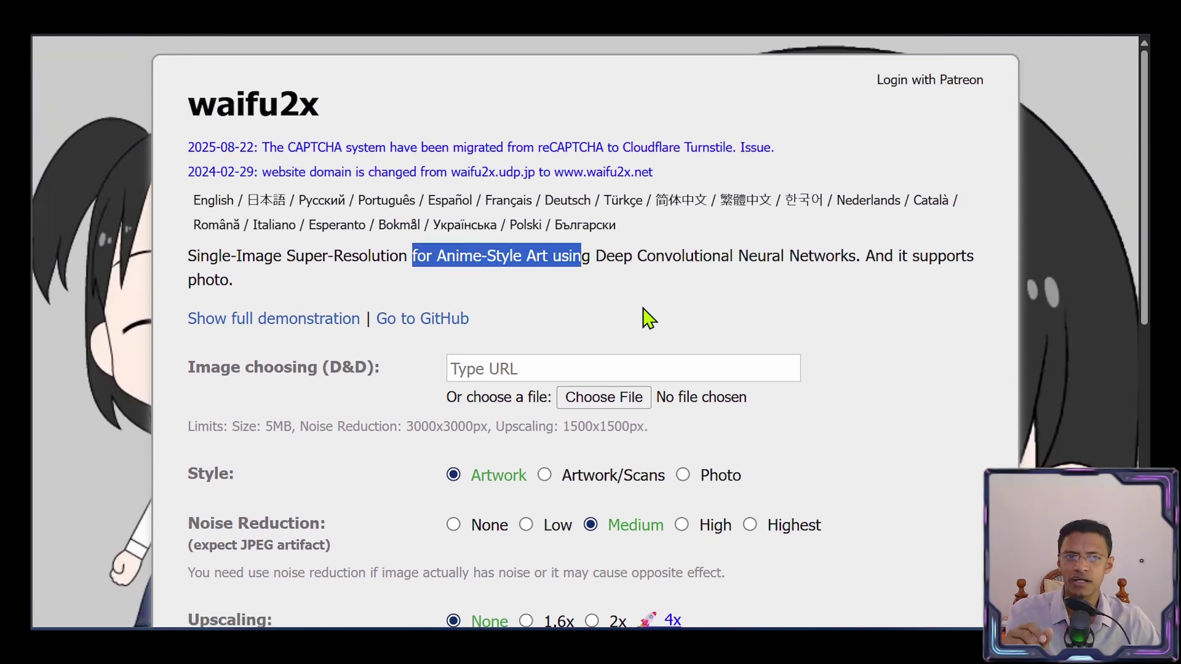
pyautogui.scroll(-1, 644, 326)
# - Highlight 'Extension-GUI', 'Photo/Video/GIF' and 'Video frame interpolation' in the README
pyautogui.moveTo(275, 179); pyautogui.dragTo(223, 179)
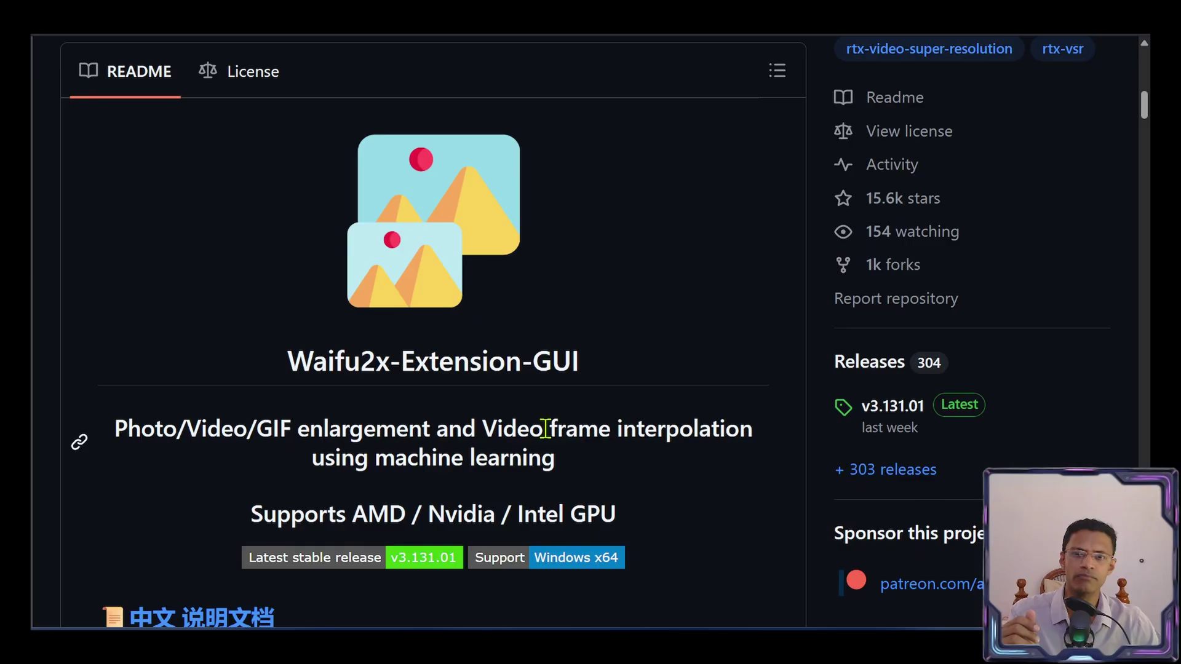
pyautogui.moveTo(416, 361); pyautogui.dragTo(678, 375)
pyautogui.scroll(-1, 671, 384)
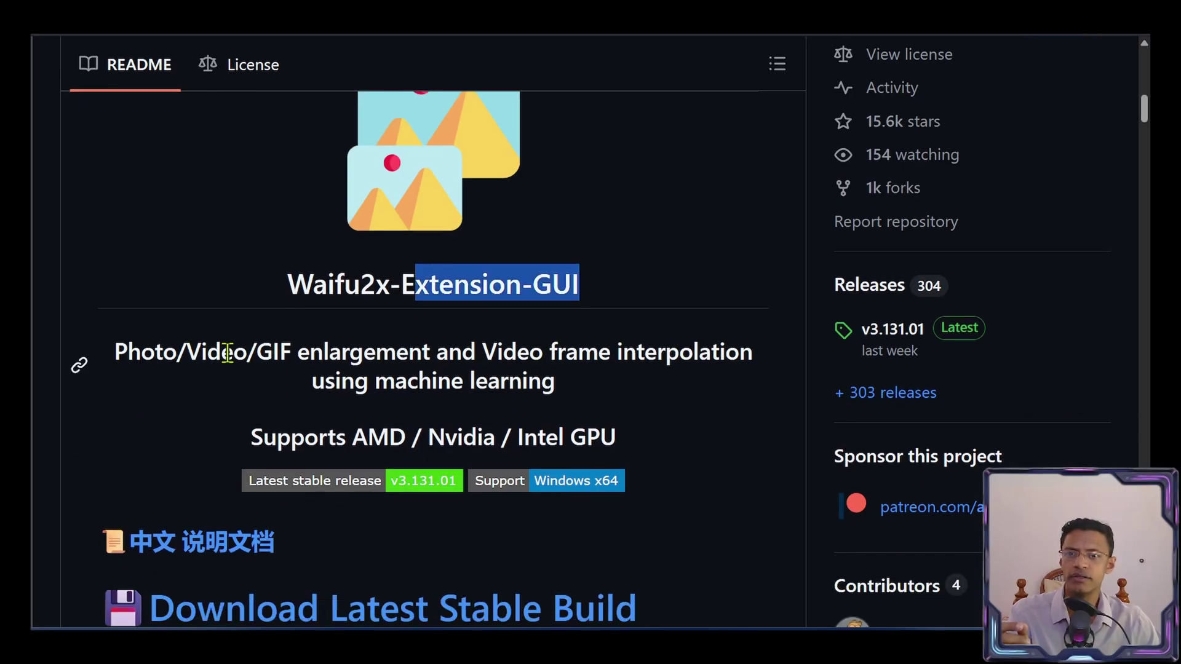
pyautogui.moveTo(116, 359); pyautogui.dragTo(304, 357)
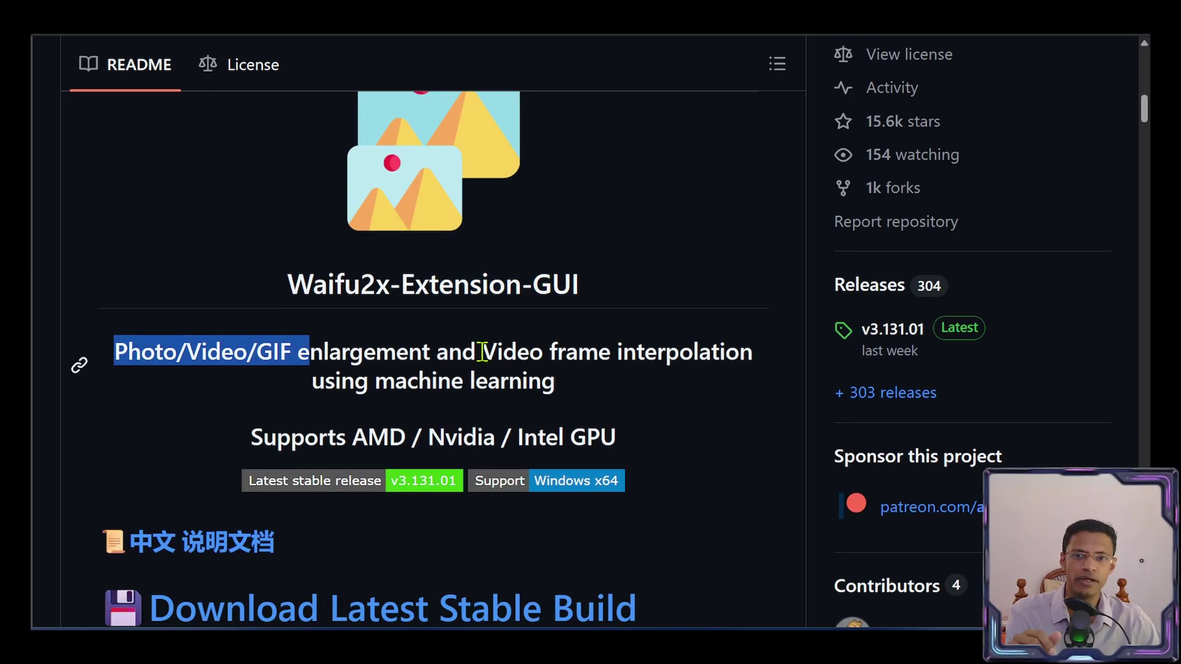
pyautogui.moveTo(480, 351); pyautogui.dragTo(772, 367)
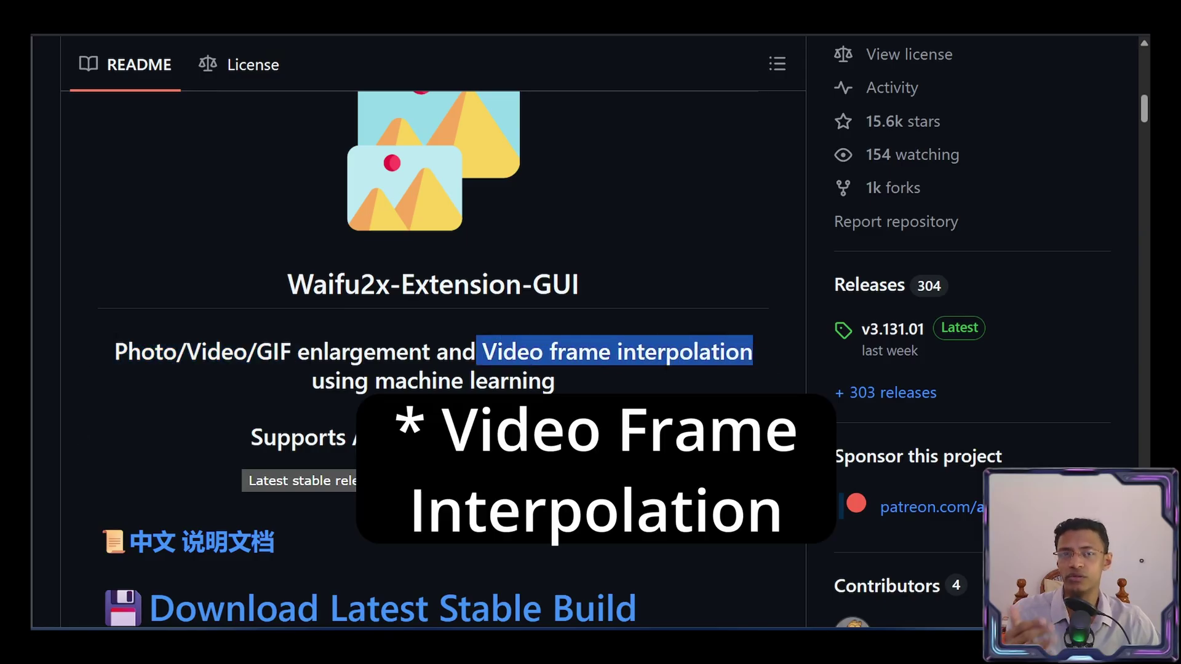
pyautogui.click(708, 434)
# - Scroll down the README and highlight the words 'portable package'
pyautogui.scroll(-1, 708, 435)
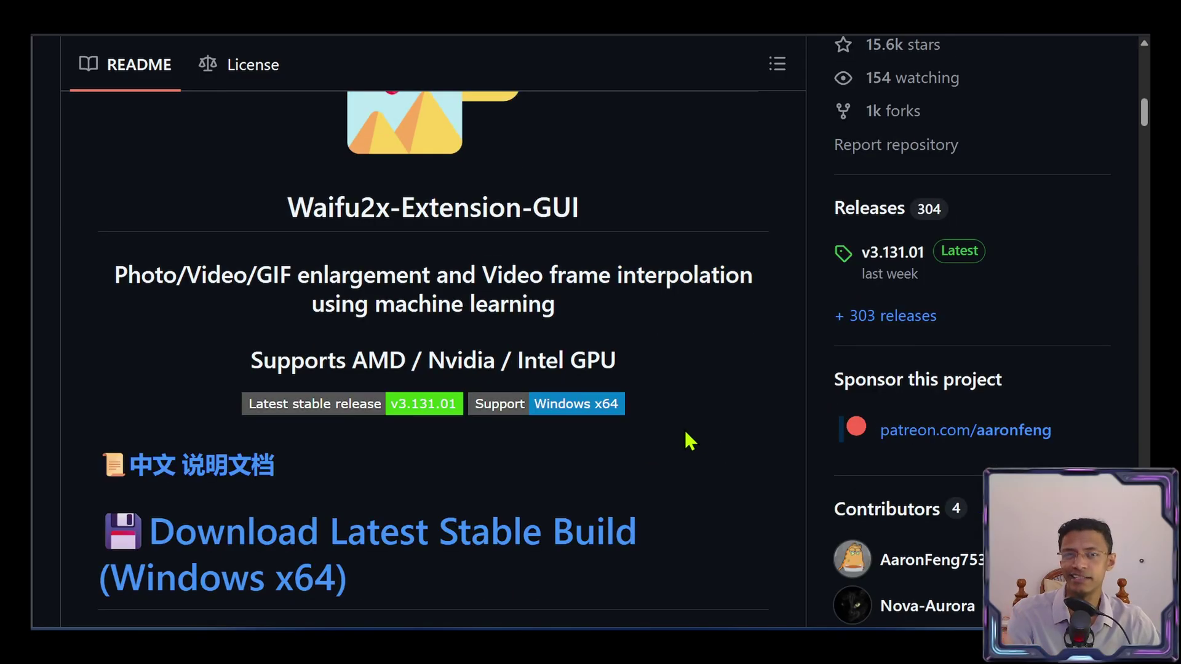
pyautogui.scroll(-3, 688, 437)
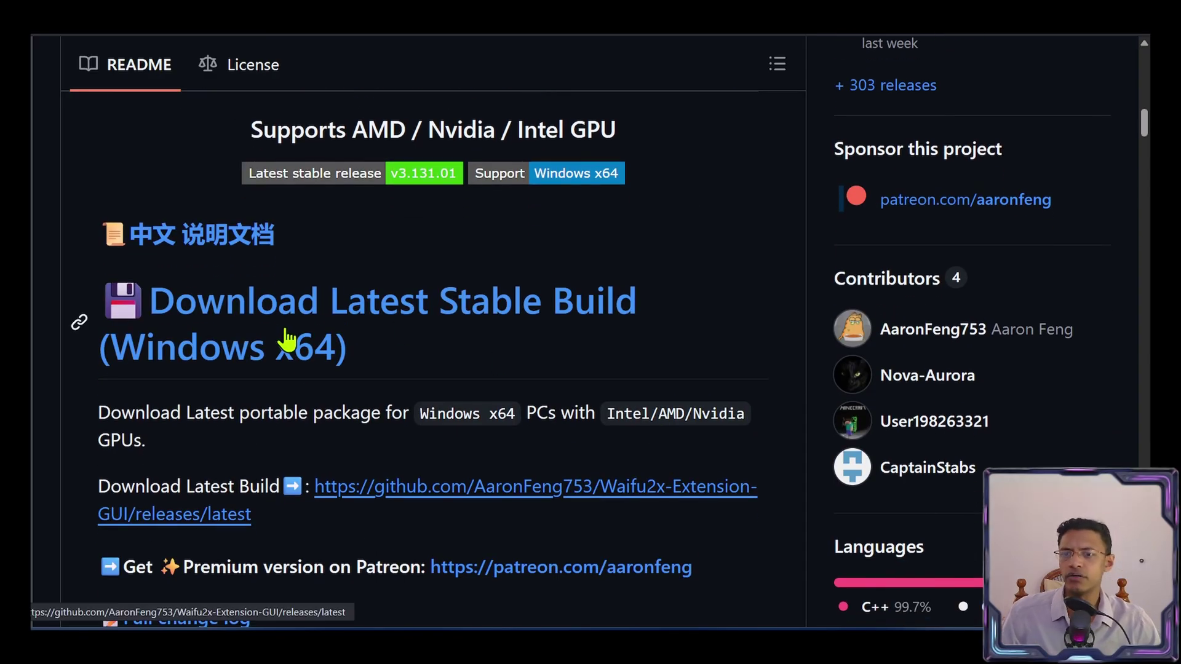
pyautogui.scroll(-1, 320, 387)
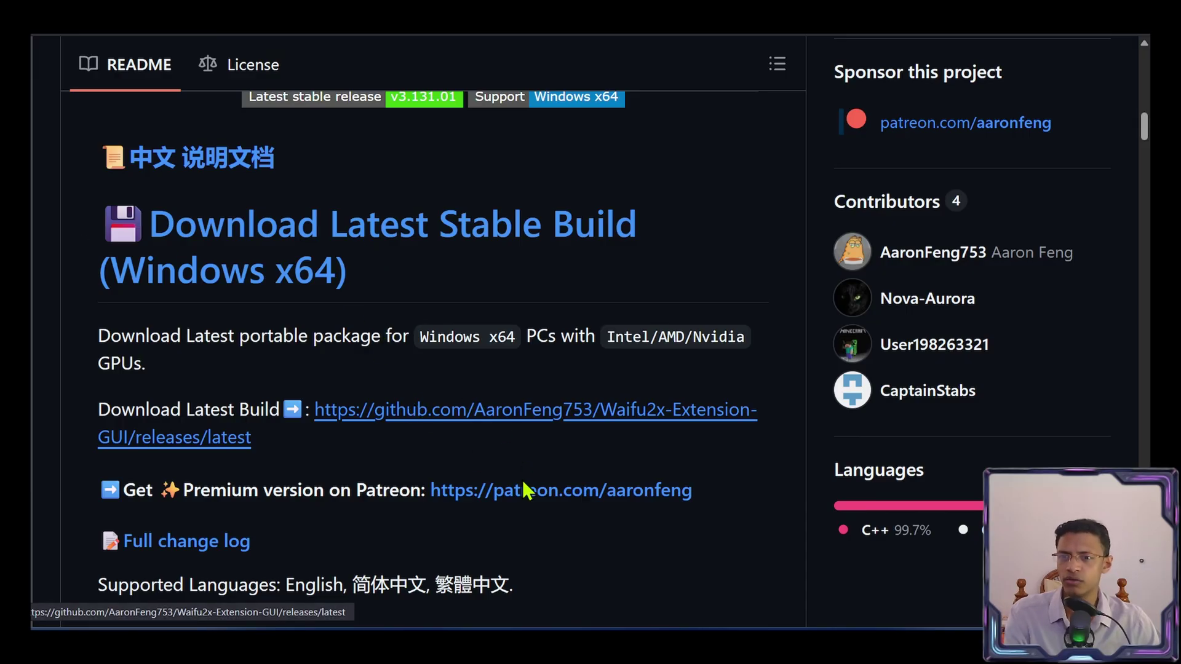
pyautogui.moveTo(229, 336); pyautogui.dragTo(373, 337)
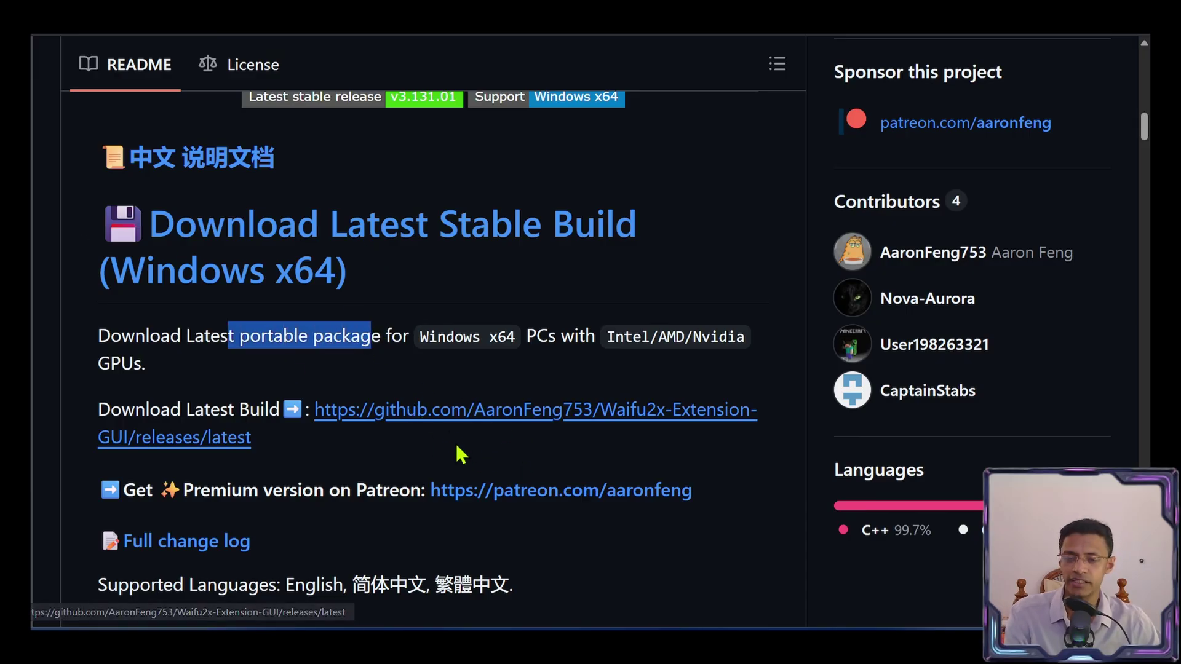
pyautogui.scroll(-1, 453, 442)
pyautogui.scroll(5, 510, 355)
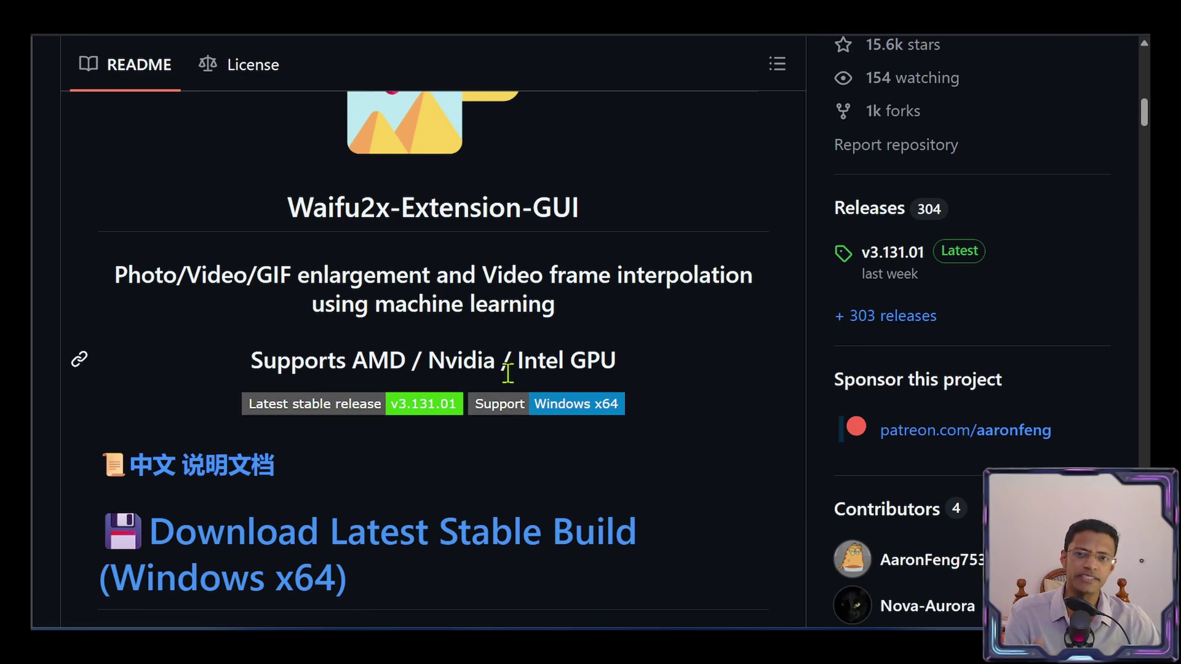
# - Highlight 'Windows x64' in the download note and scroll down to the main-window screenshot
pyautogui.moveTo(607, 213); pyautogui.dragTo(402, 208)
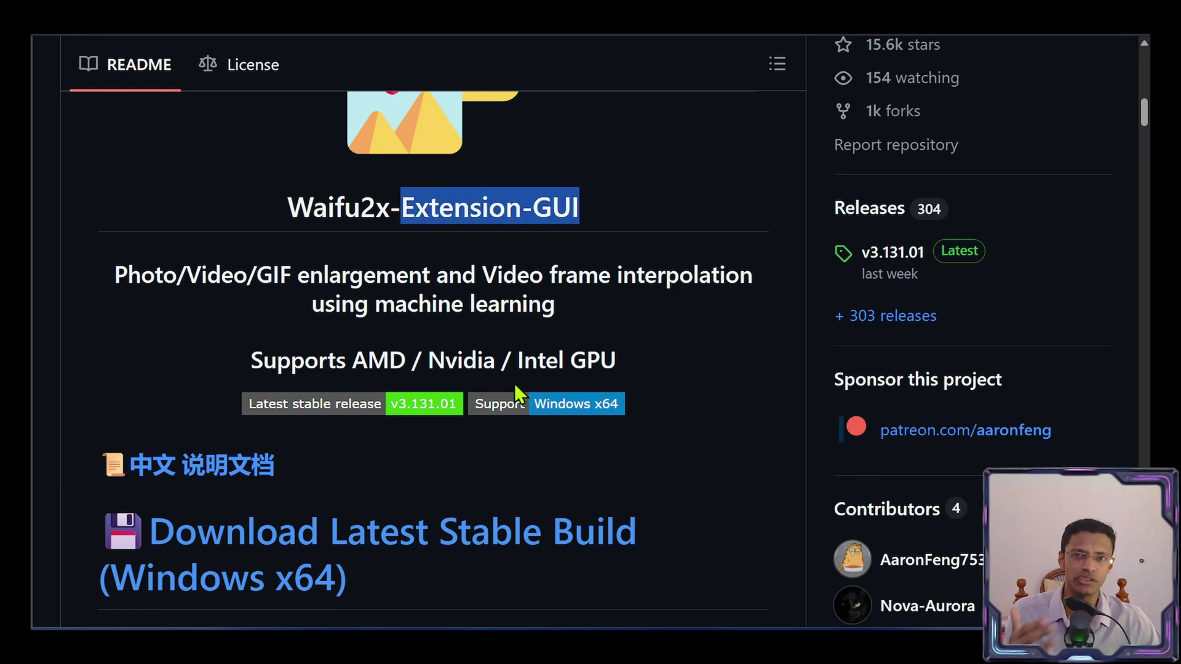
pyautogui.scroll(-5, 516, 387)
pyautogui.moveTo(517, 264); pyautogui.dragTo(424, 276)
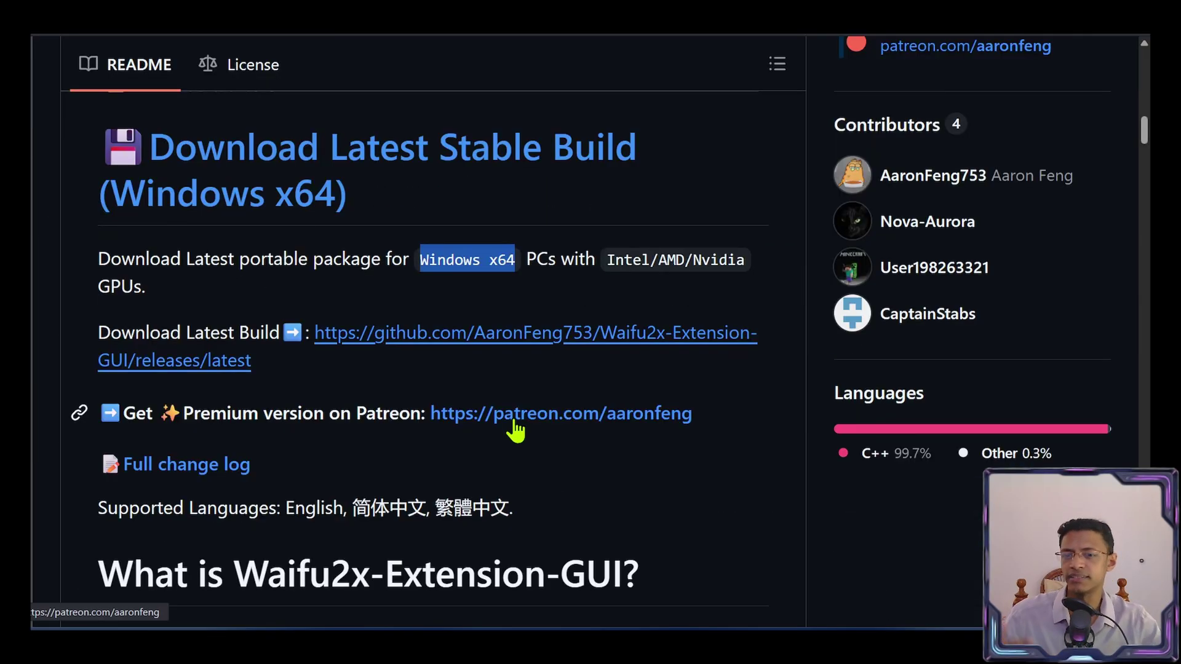
pyautogui.scroll(-5, 517, 434)
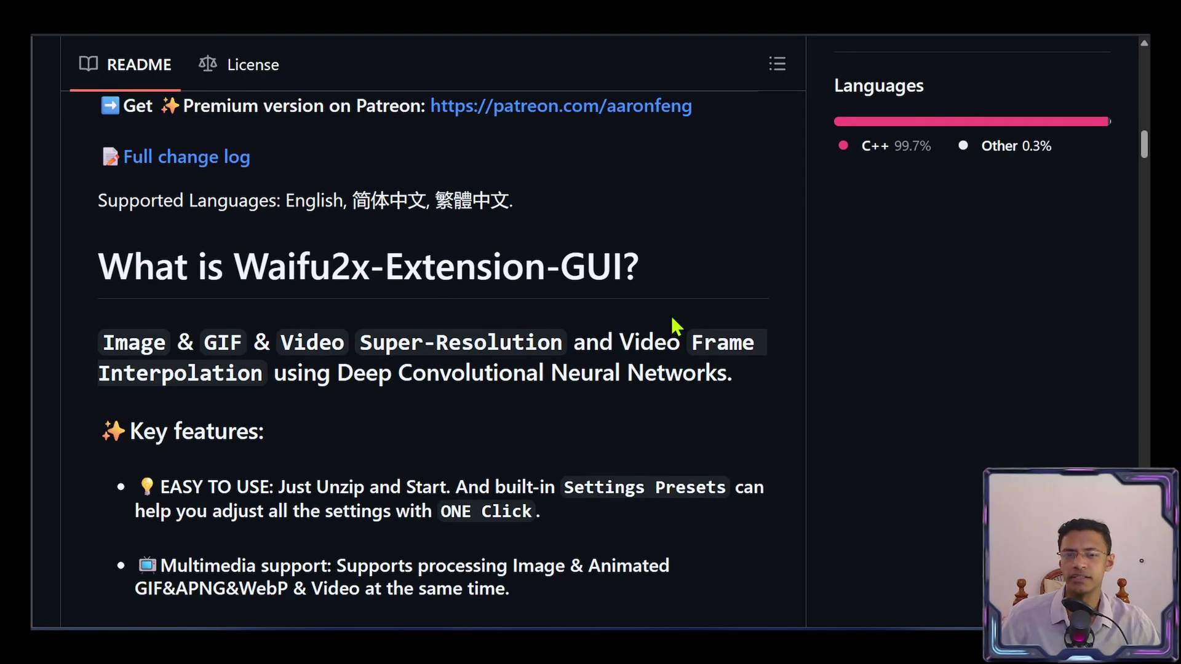
pyautogui.scroll(-20, 670, 320)
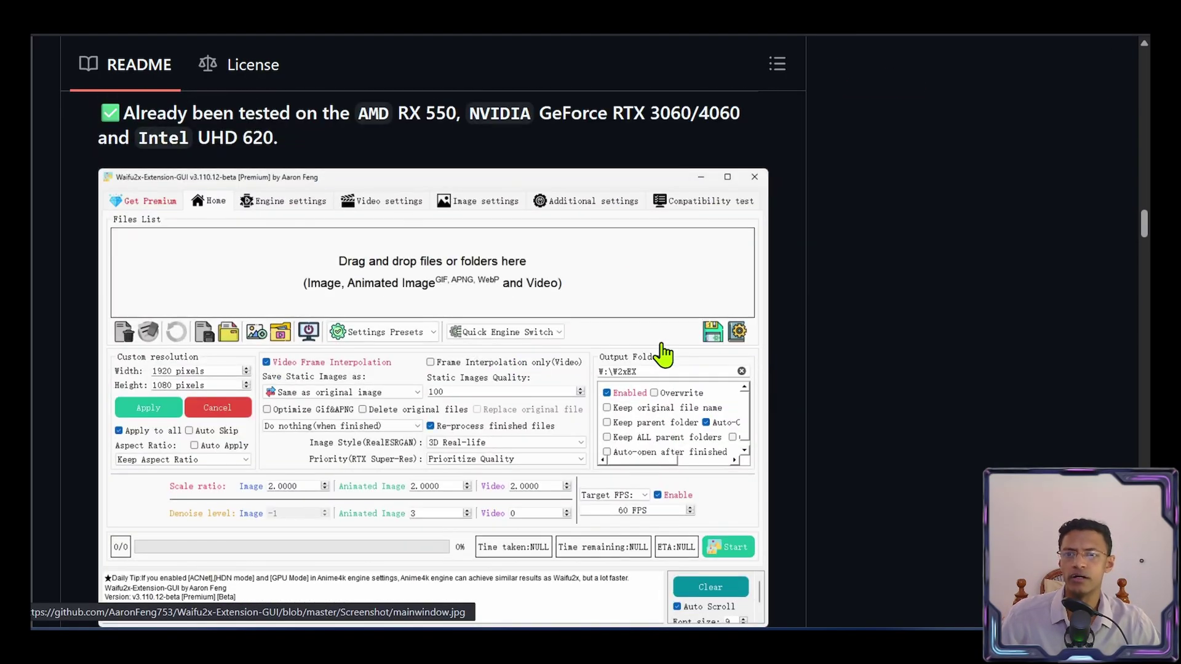
pyautogui.scroll(-1, 664, 355)
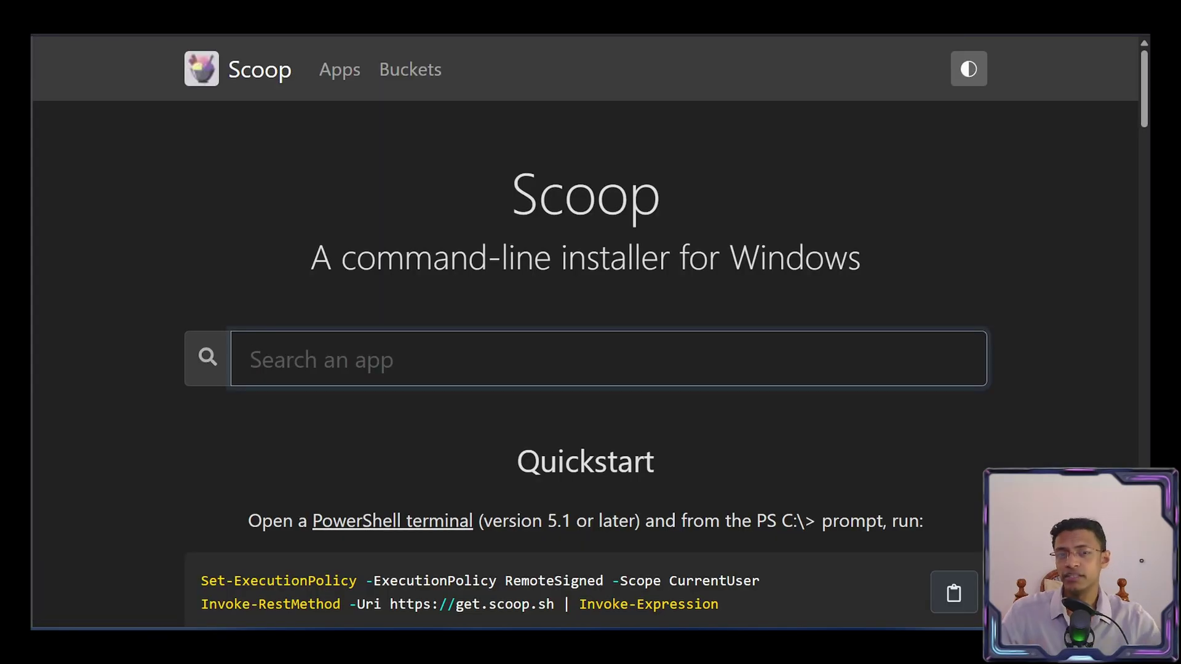
# - Highlight the Scoop heading and scroll around the Scoop homepage
pyautogui.moveTo(501, 209); pyautogui.dragTo(765, 211)
pyautogui.click(838, 270)
pyautogui.scroll(-3, 535, 403)
pyautogui.scroll(2, 548, 407)
pyautogui.scroll(-1, 541, 404)
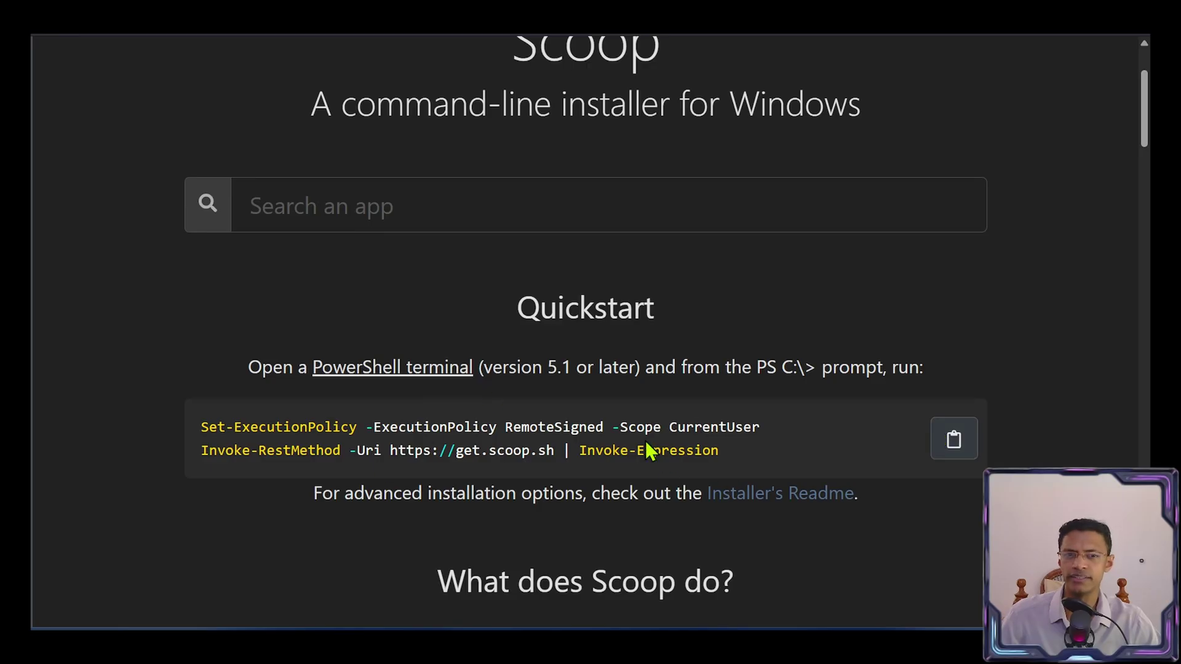
# - Search Scoop for 'waifu' and highlight the waifu2x-extension-gui result
pyautogui.click(338, 224)
pyautogui.write('waifu2x')
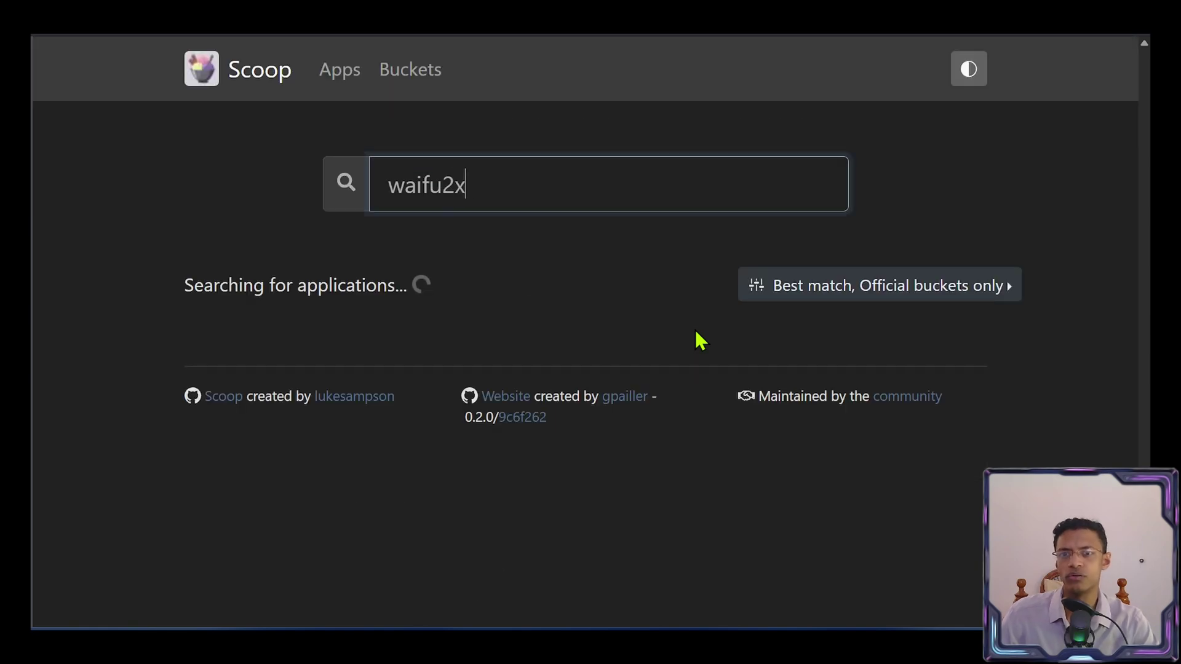
pyautogui.scroll(-1, 508, 379)
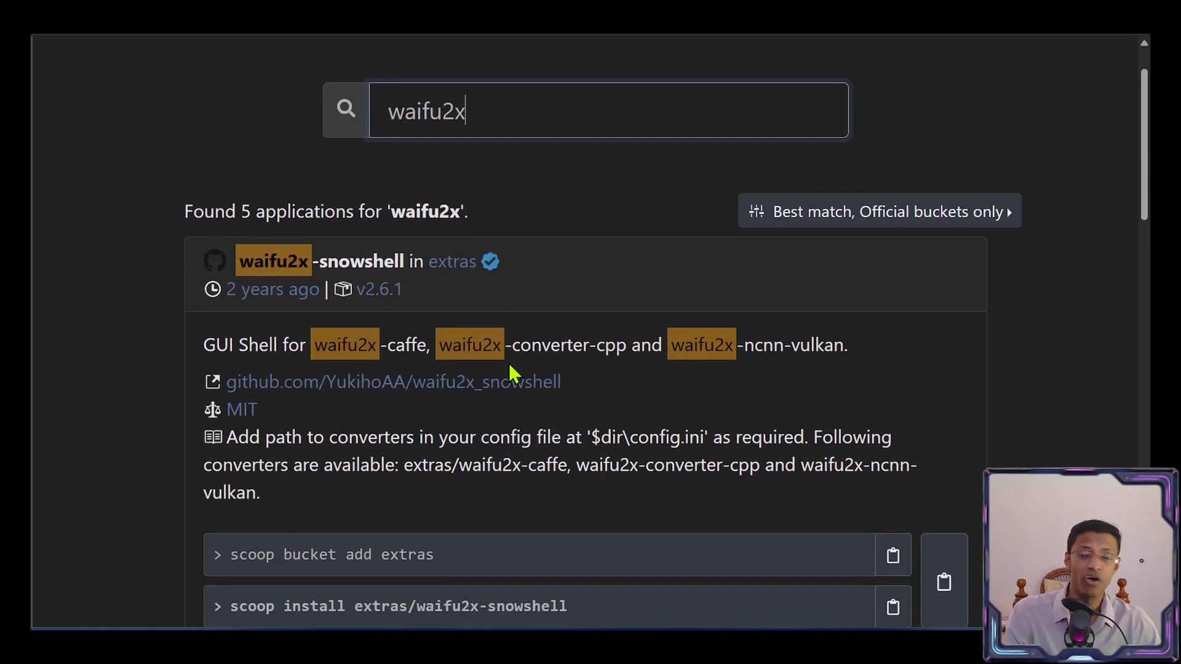
pyautogui.scroll(-15, 508, 379)
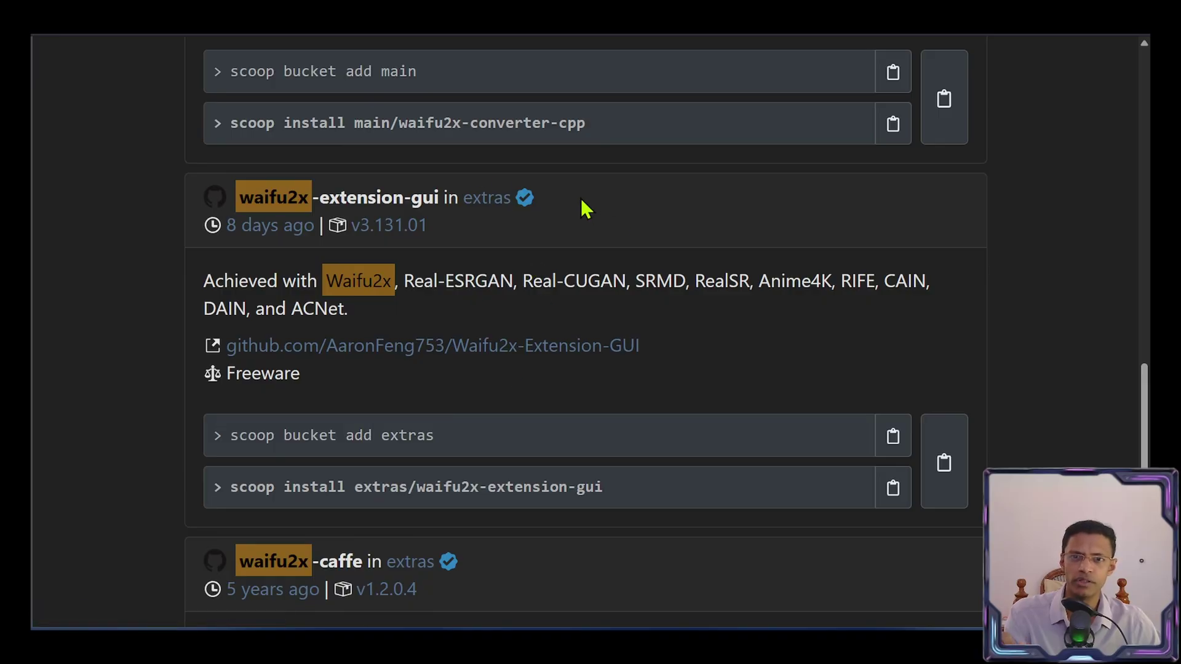
pyautogui.moveTo(516, 199); pyautogui.dragTo(219, 206)
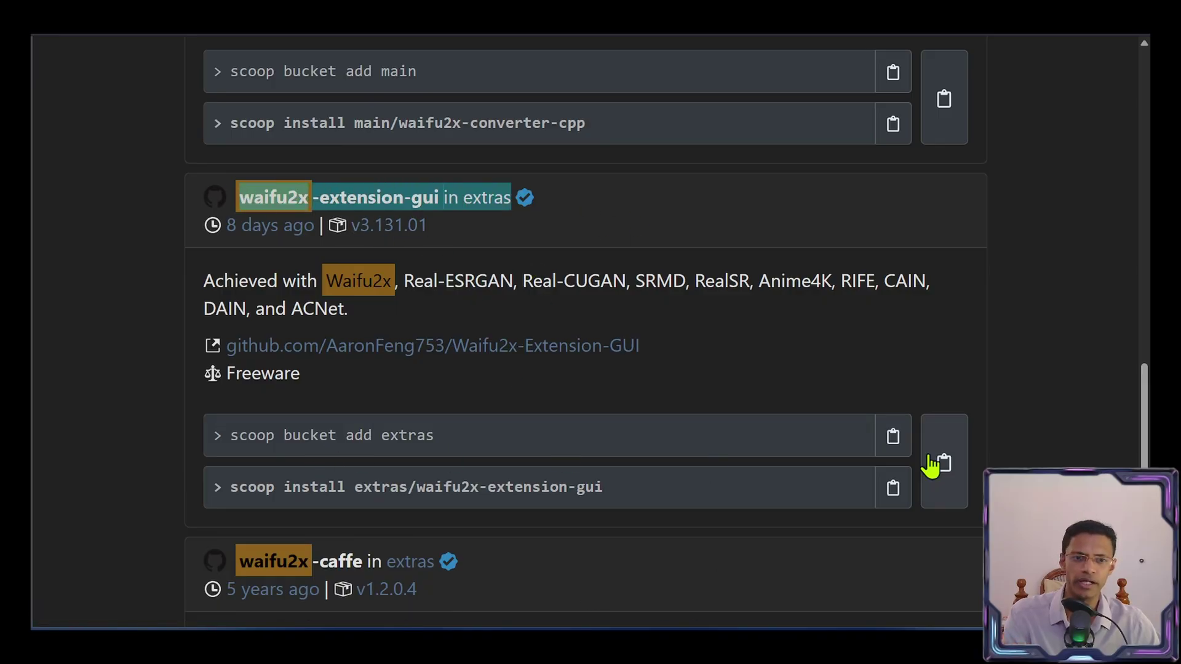
# - Copy the extras bucket and install commands, paste 'scoop install extras/waifu2x-extension-gui' in the terminal, then clear it
pyautogui.click(901, 441)
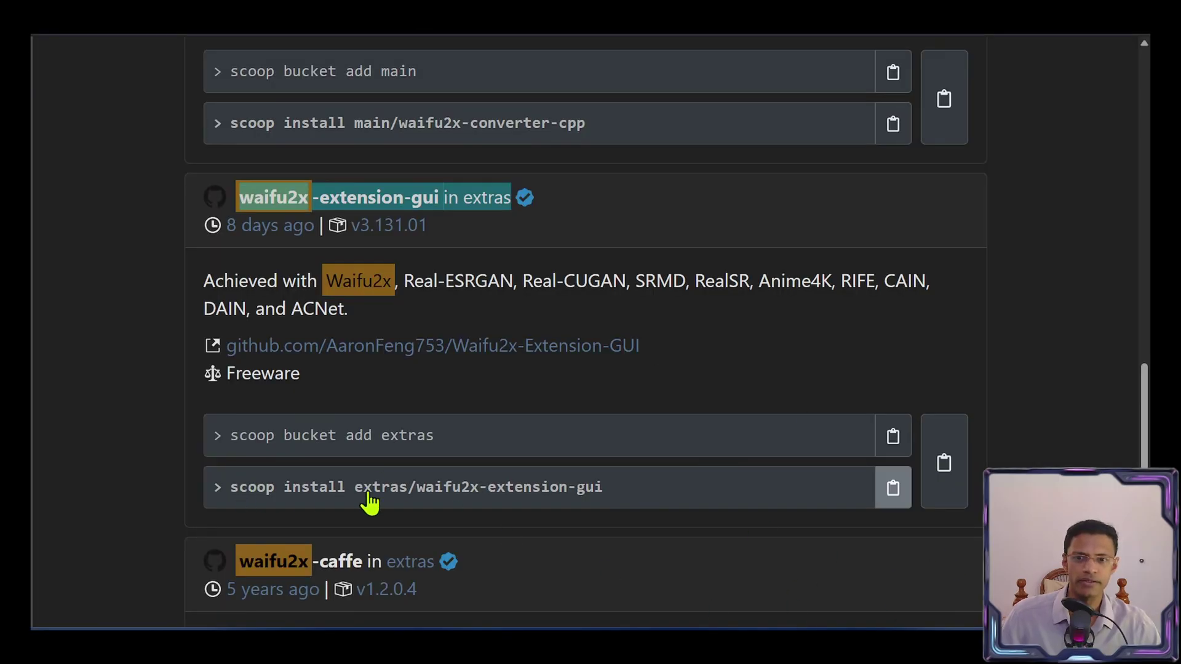
pyautogui.click(895, 492)
pyautogui.hotkey('alt', 'Tab')
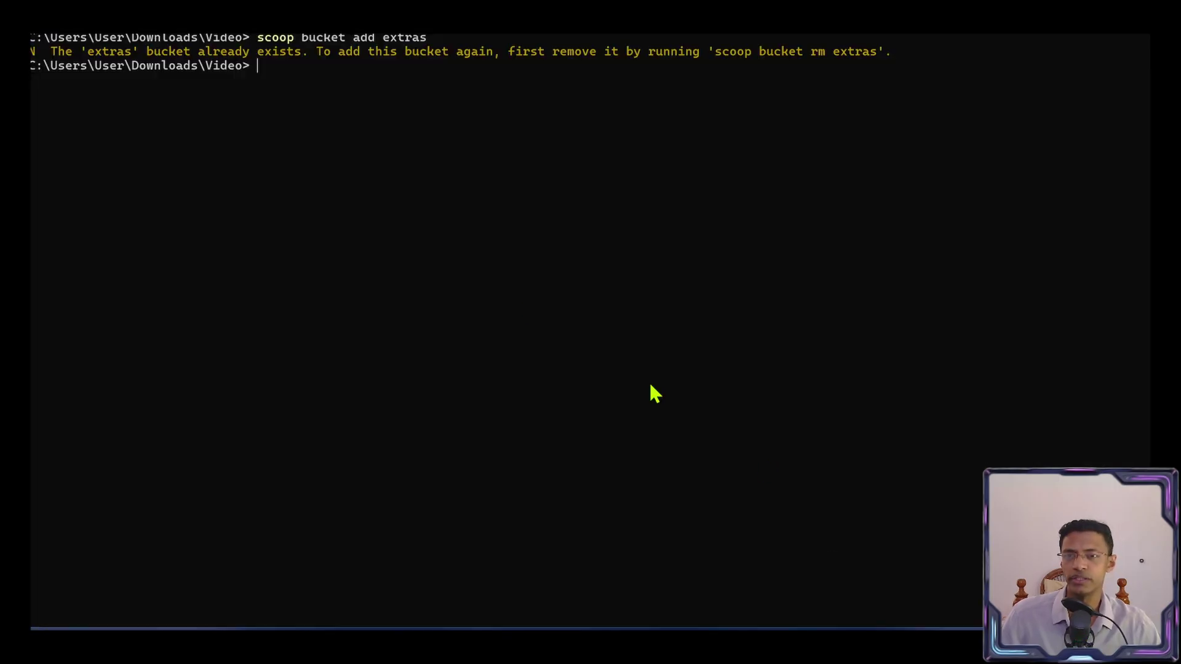
pyautogui.hotkey('ctrl', 'v')
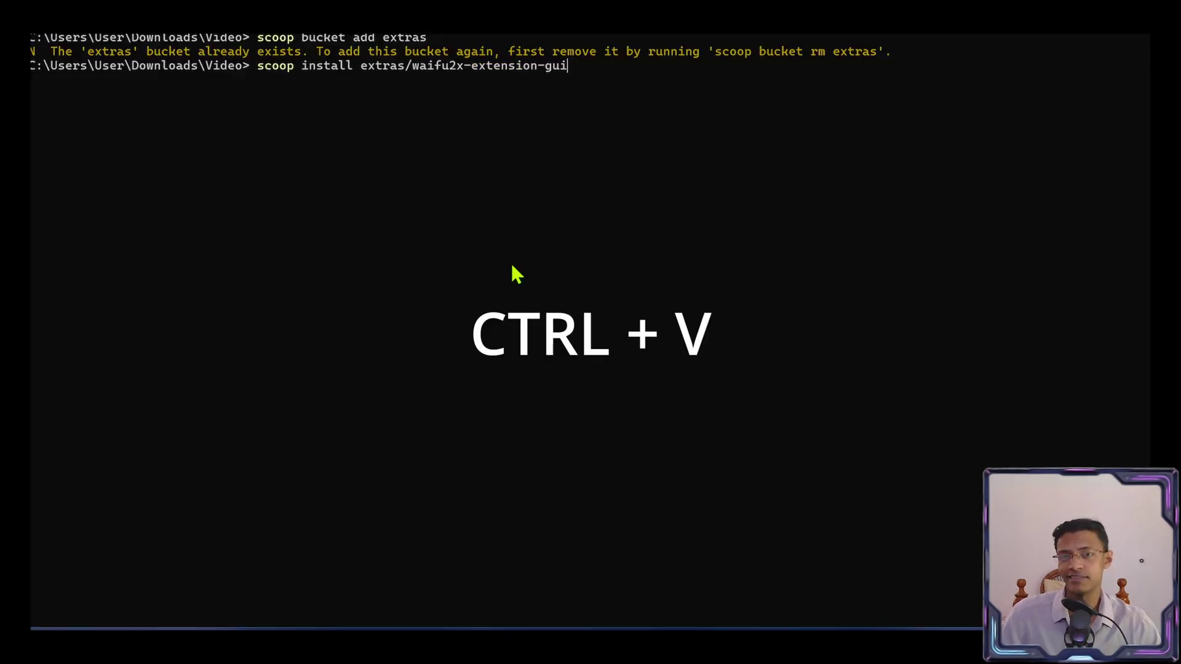
pyautogui.press('Escape')
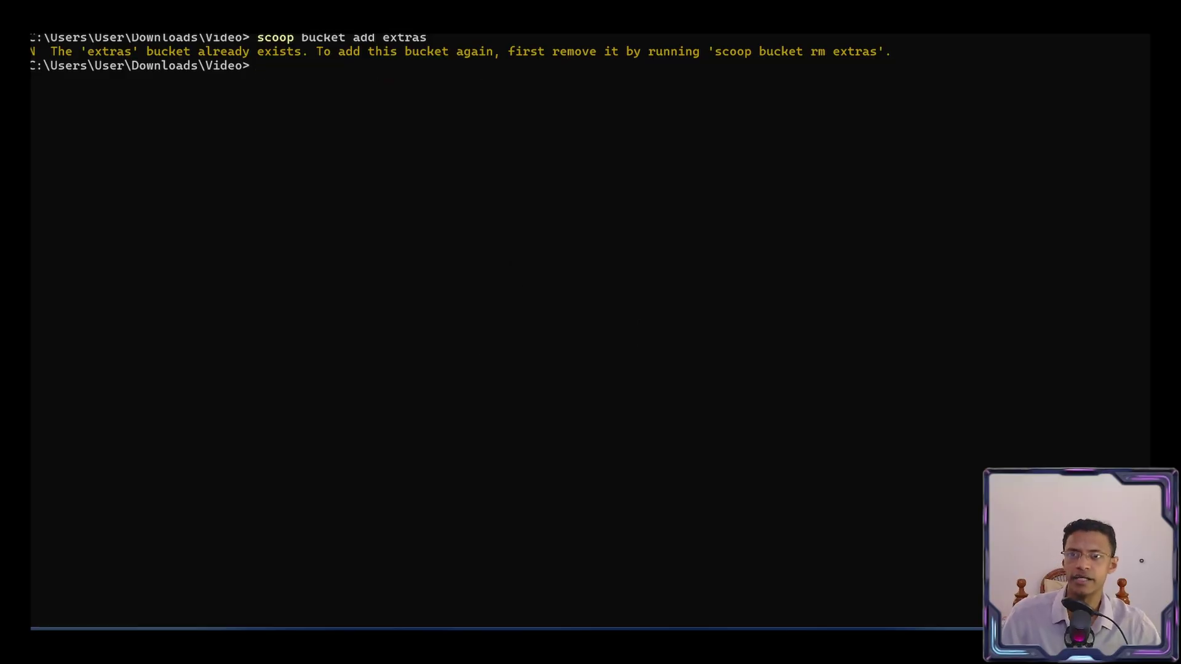
# - Return to the Waifu2x-Extension-GUI GitHub page and open its Releases list
pyautogui.hotkey('alt', 'Tab')
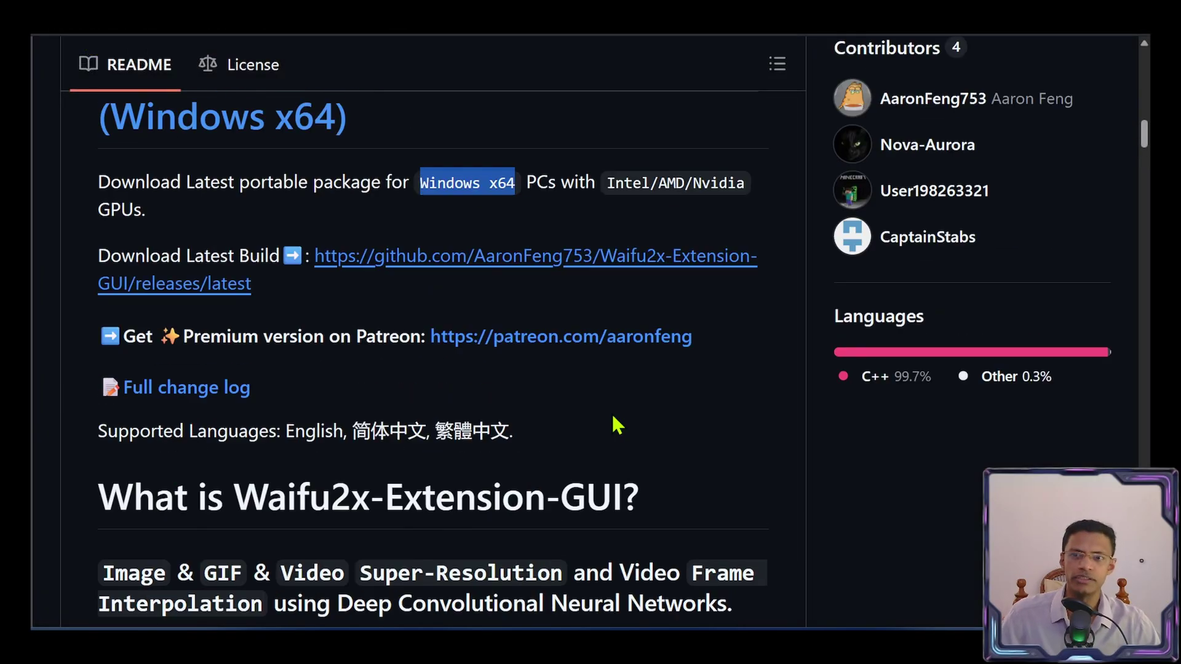
pyautogui.scroll(8, 611, 413)
pyautogui.scroll(-6, 608, 413)
pyautogui.scroll(10, 872, 315)
pyautogui.scroll(-5, 856, 369)
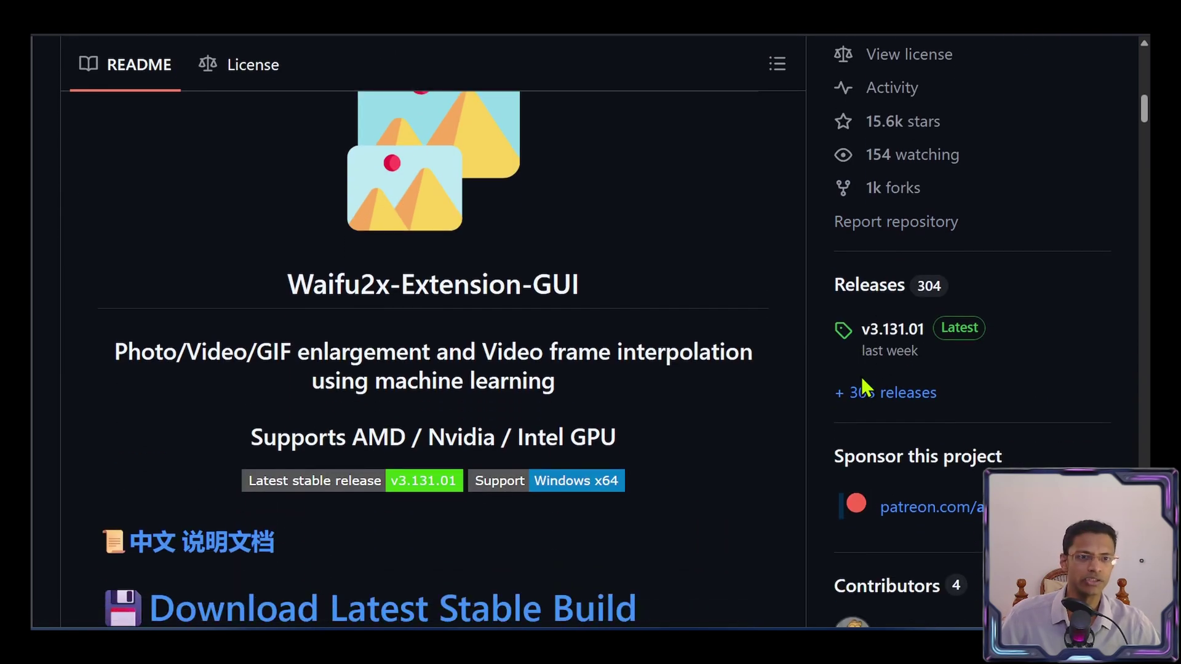
pyautogui.click(879, 294)
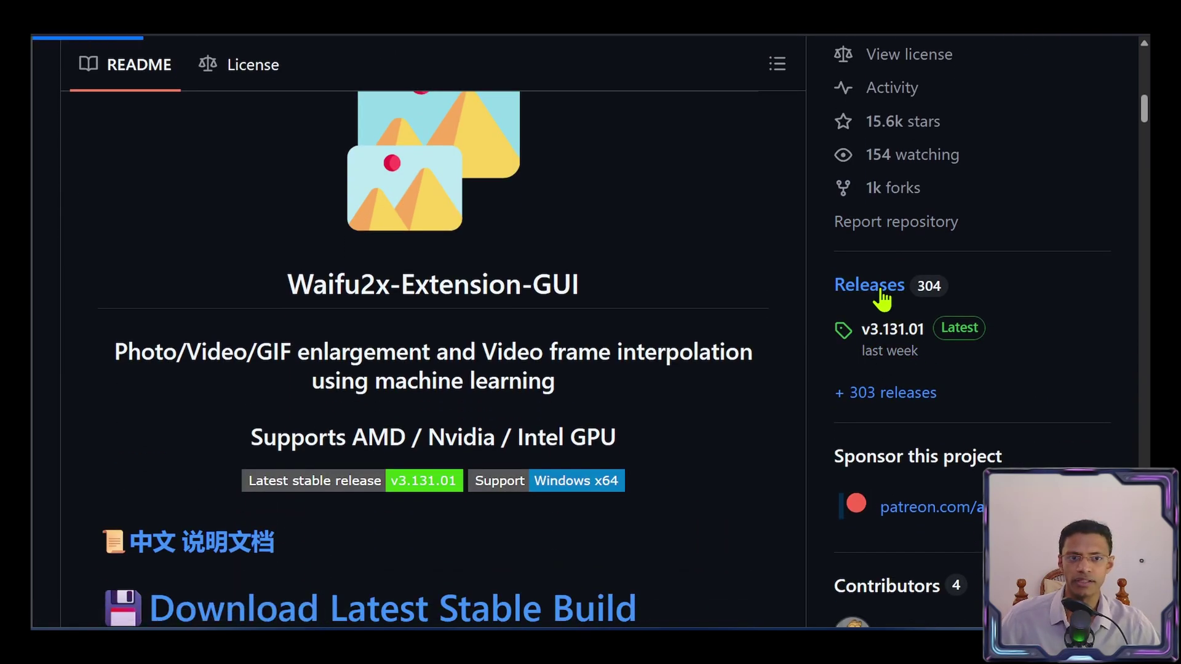
# - Scroll to the v3.131.01 assets and highlight the 1.88 GB Win64 package entry
pyautogui.scroll(-2, 650, 395)
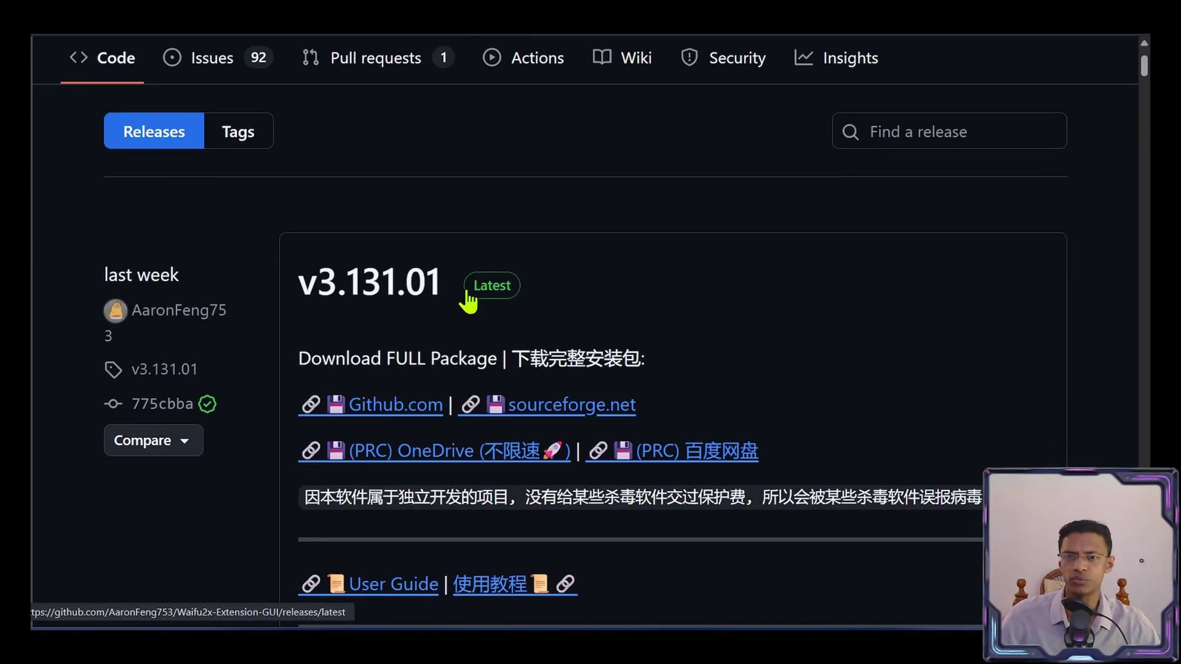
pyautogui.scroll(-10, 541, 348)
pyautogui.scroll(3, 535, 352)
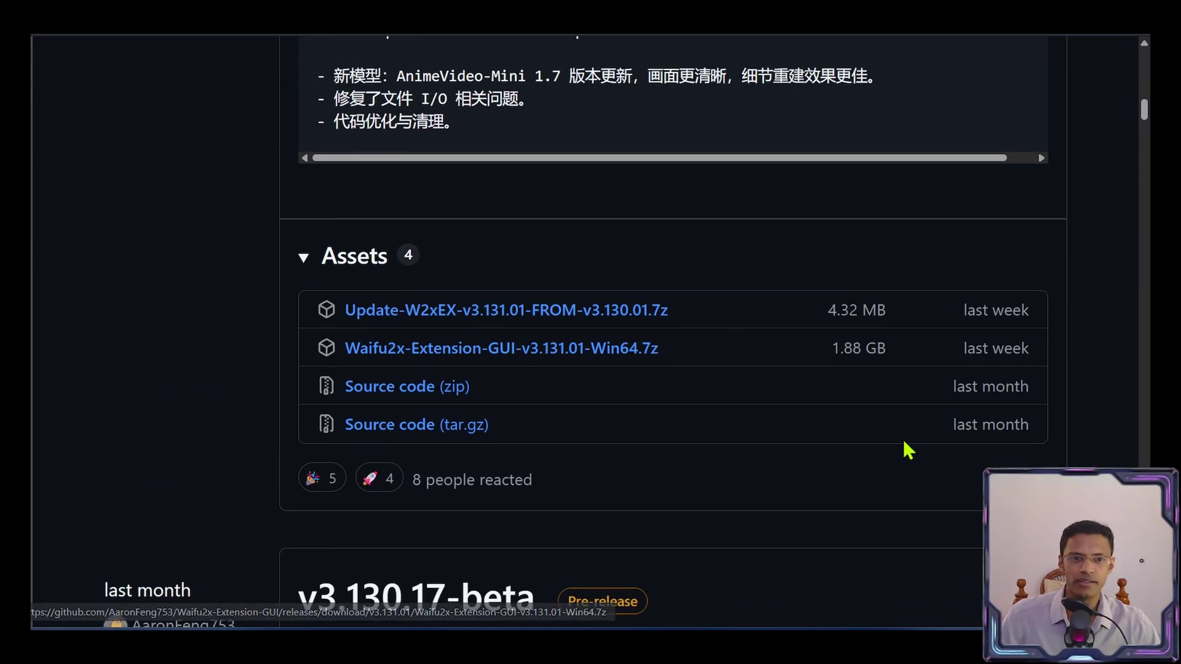
pyautogui.moveTo(897, 351); pyautogui.dragTo(815, 359)
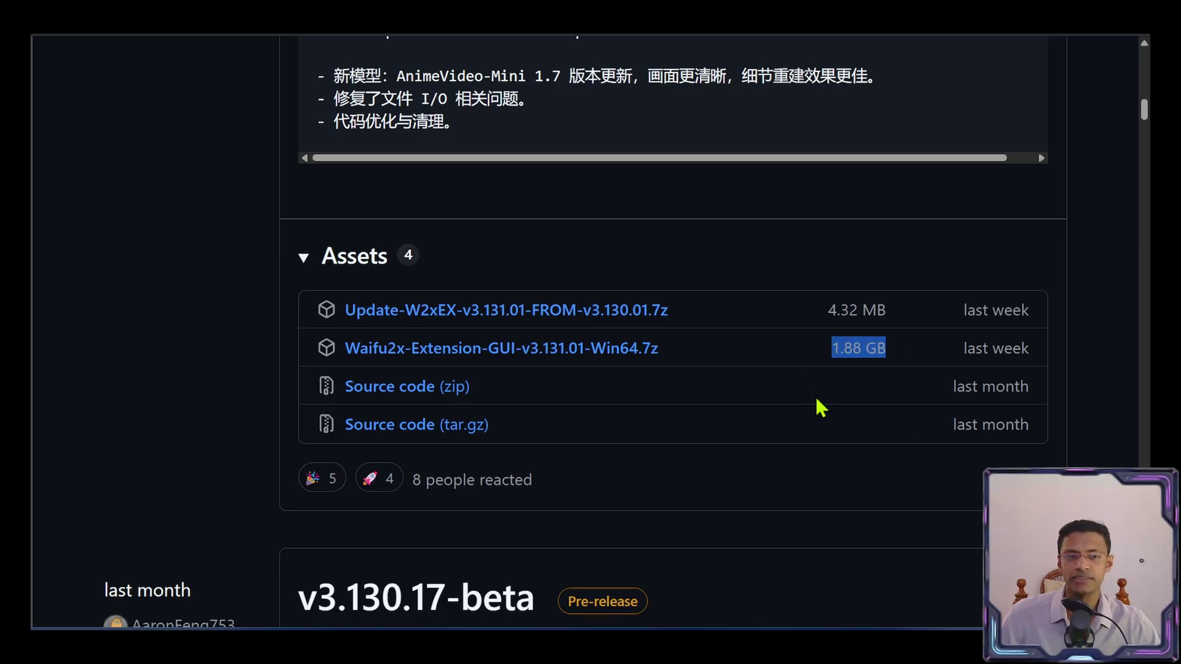
pyautogui.click(912, 345)
pyautogui.moveTo(917, 353); pyautogui.dragTo(295, 359)
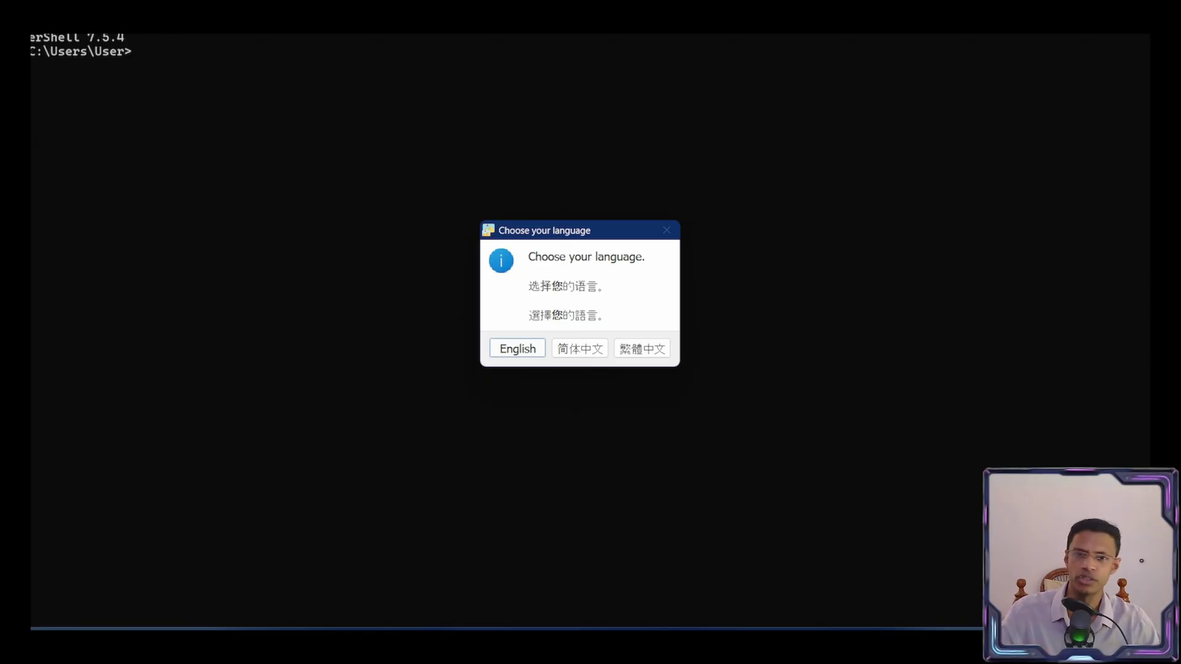
# - Choose English as the interface language and dismiss the compatibility test notice
pyautogui.click(532, 349)
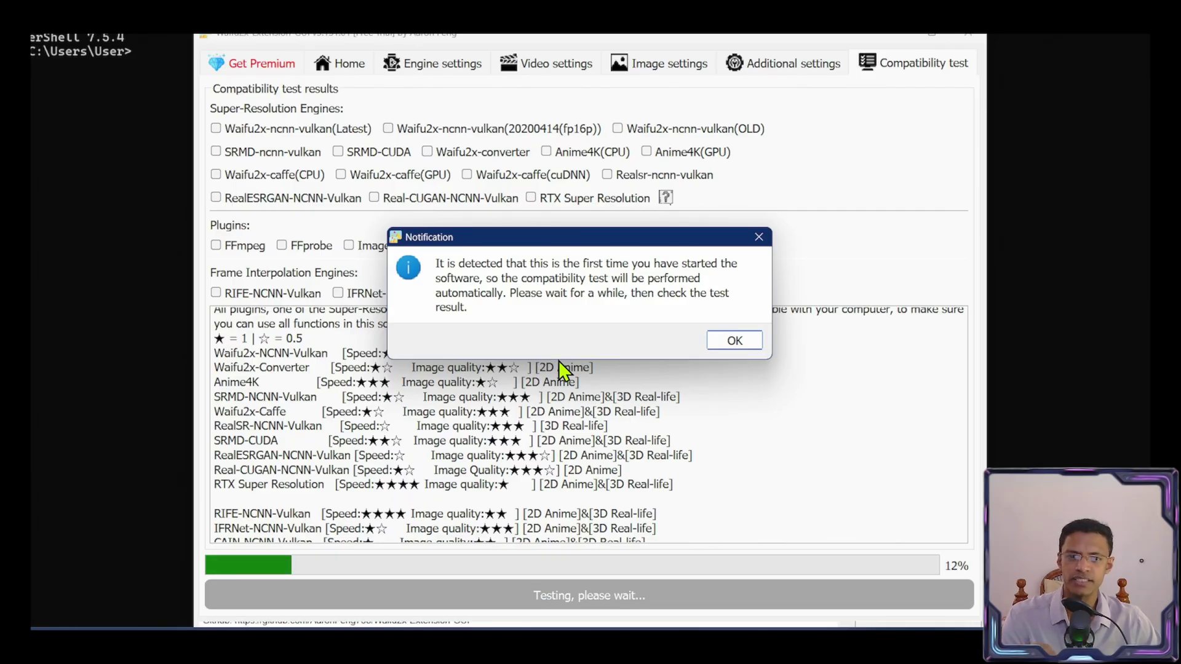
pyautogui.press('Return')
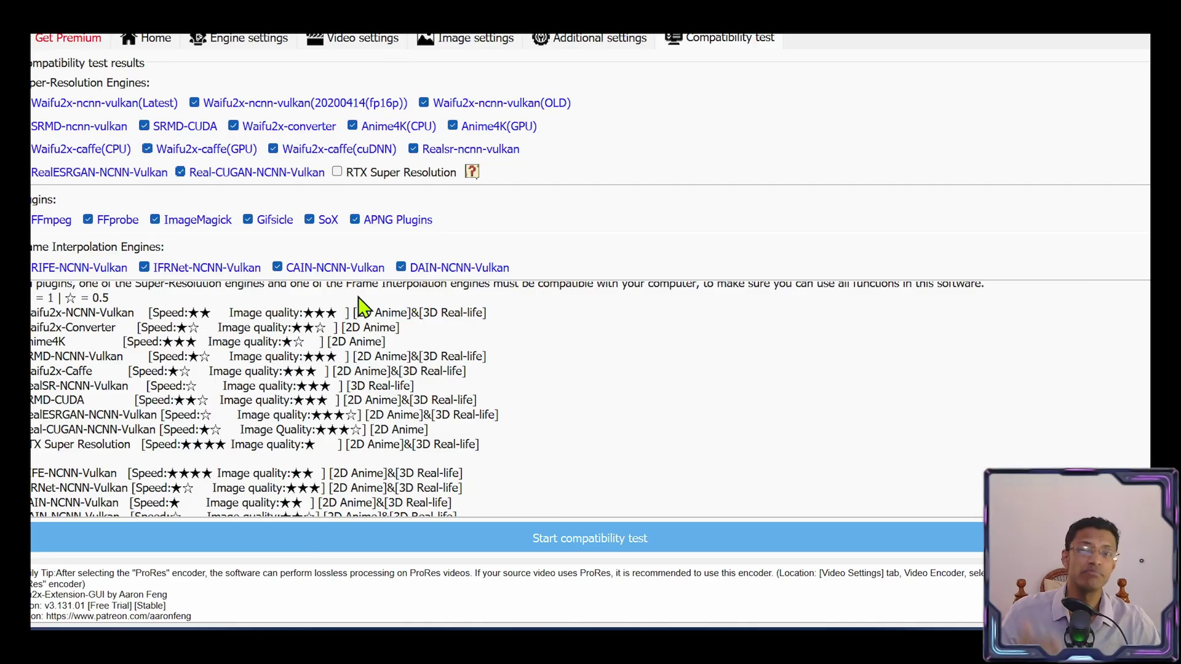
# - On the Home page, drag the four selected ComfyUI PNGs into the Files List
pyautogui.click(161, 43)
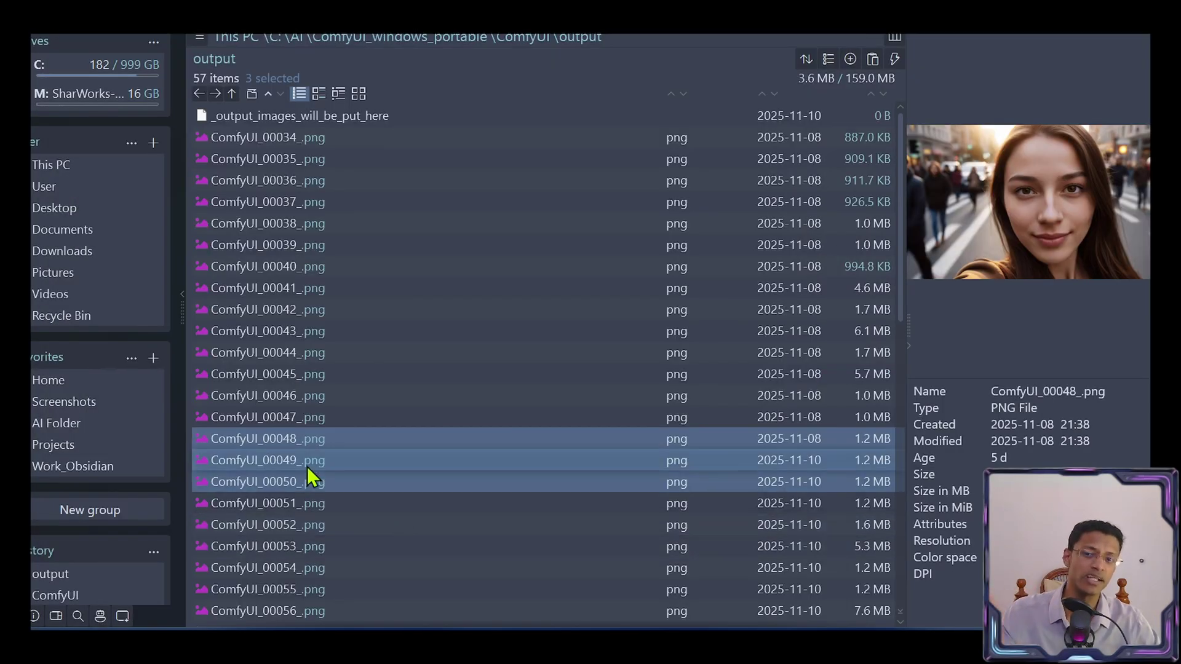
pyautogui.keyDown('ctrl'); pyautogui.click(297, 310); pyautogui.keyUp('ctrl')
pyautogui.moveTo(296, 310); pyautogui.dragTo(578, 316)
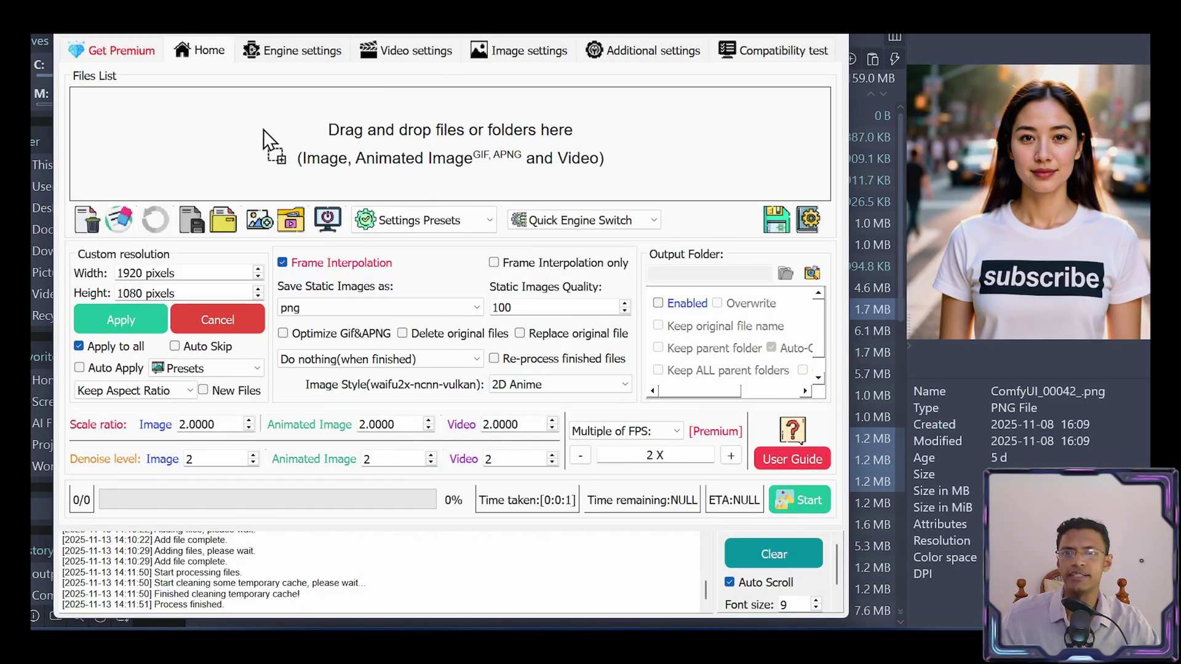
pyautogui.moveTo(256, 175); pyautogui.dragTo(379, 139)
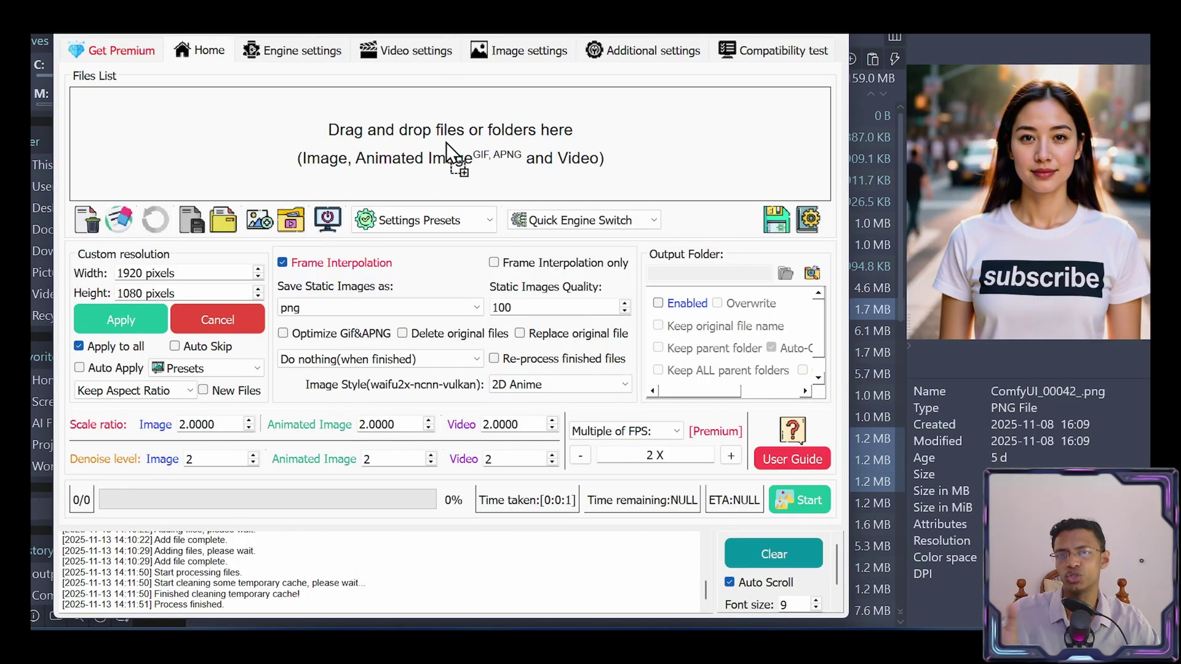
pyautogui.moveTo(495, 142); pyautogui.dragTo(496, 145)
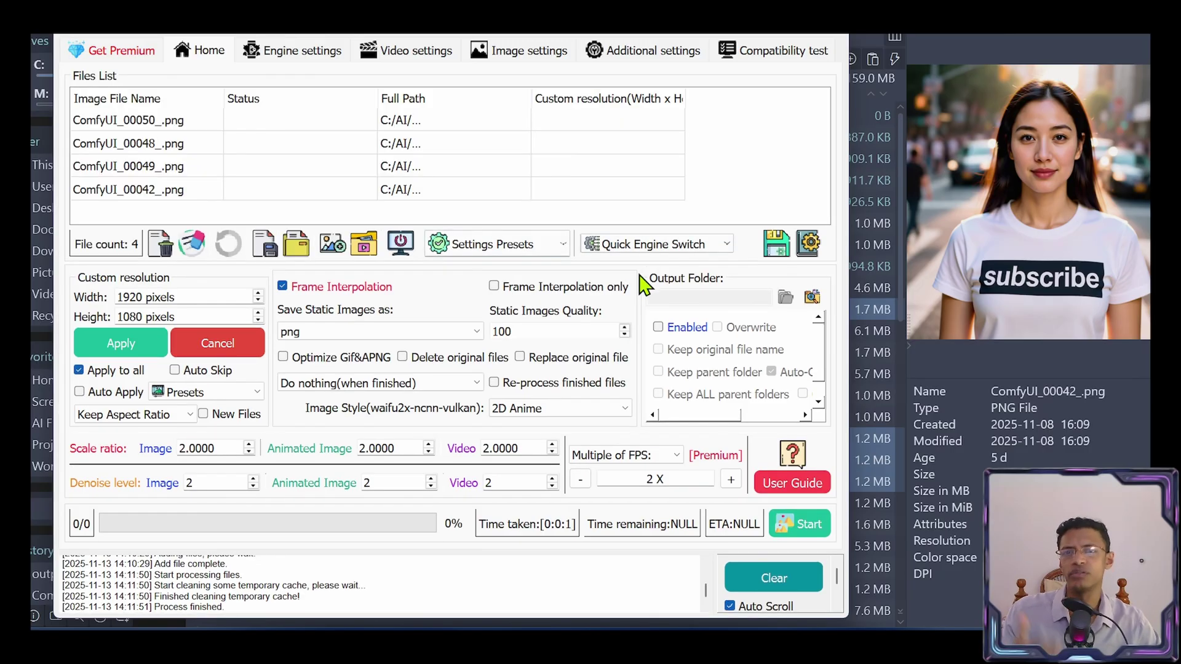
# - Pick an image through the add-files dialog
pyautogui.click(335, 246)
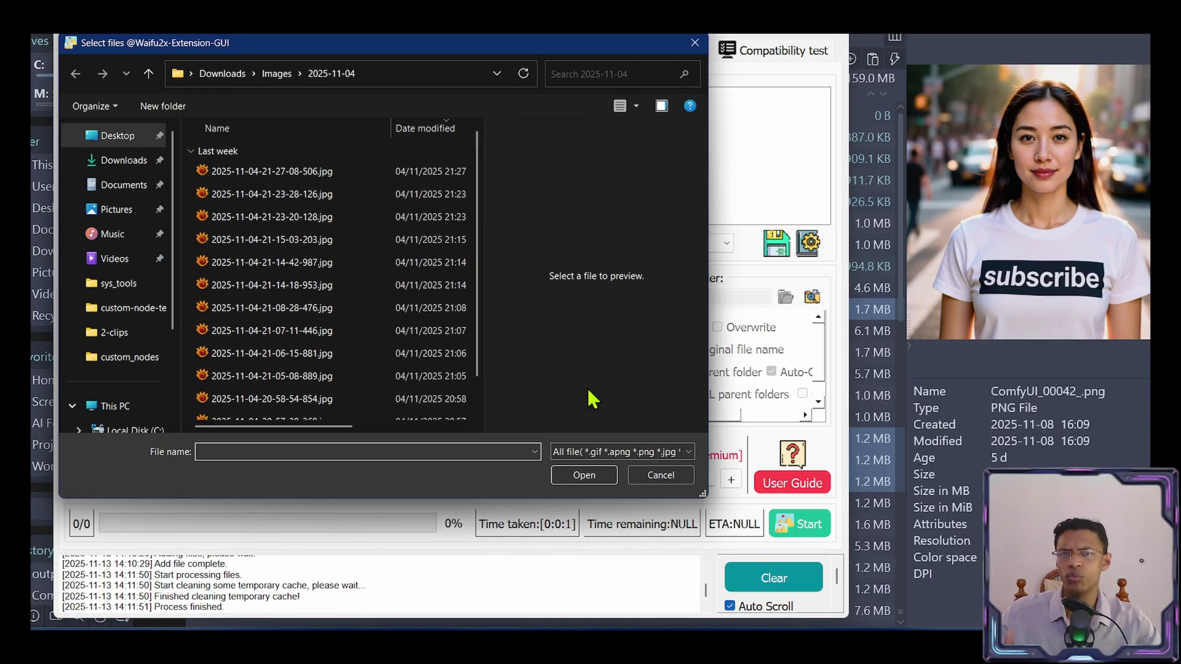
pyautogui.click(307, 376)
pyautogui.doubleClick(344, 353)
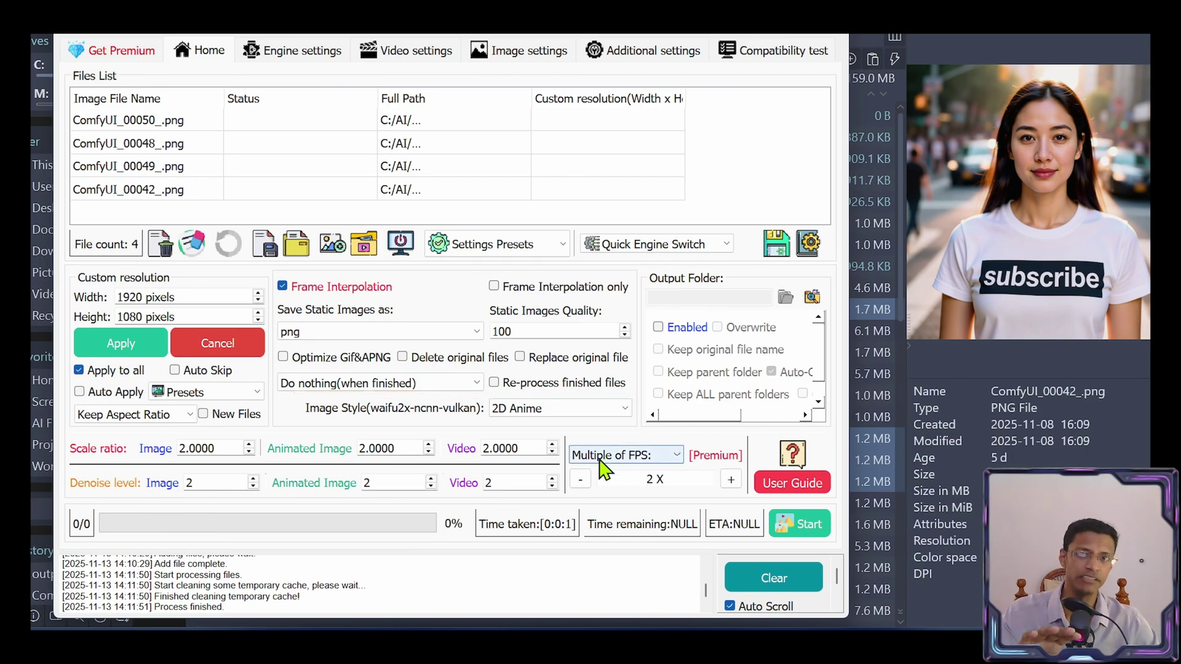
# - Set the Image Style to 3D Real-life and review the scale ratio fields
pyautogui.click(585, 408)
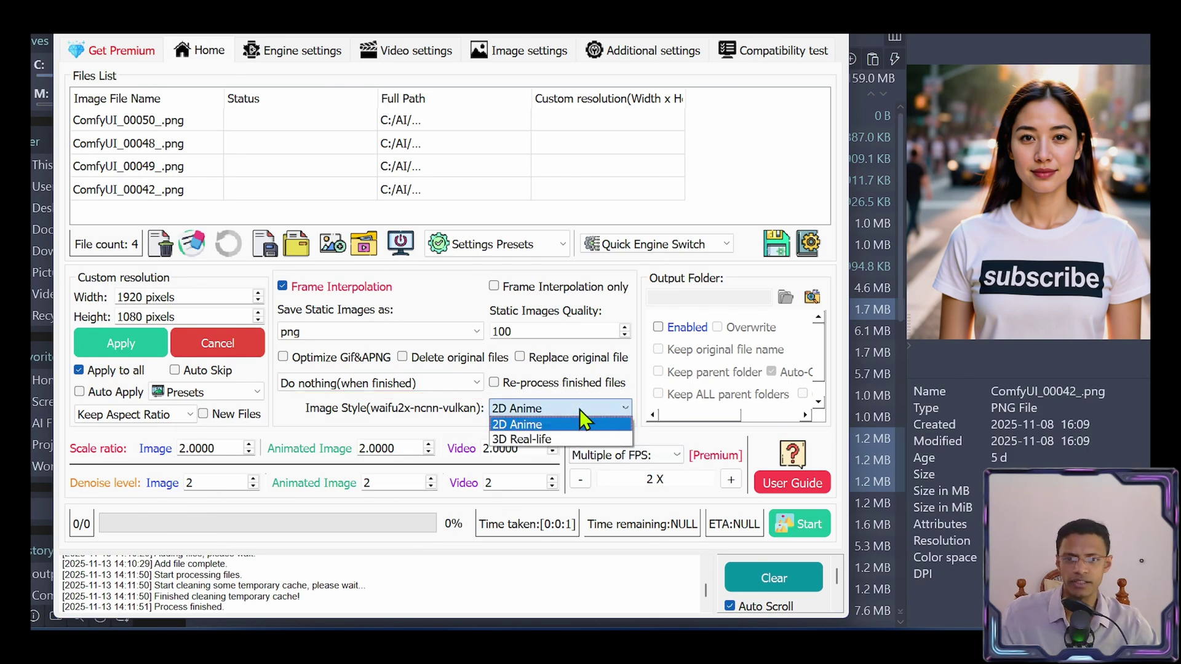
pyautogui.click(565, 439)
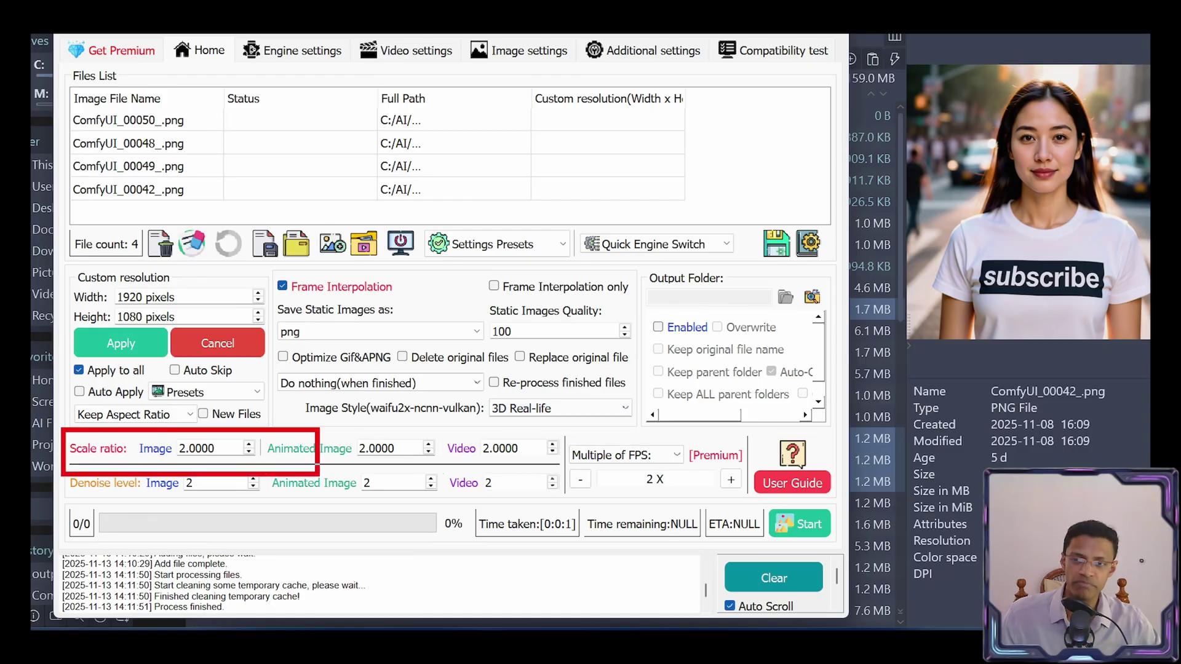
pyautogui.moveTo(139, 460); pyautogui.dragTo(217, 466)
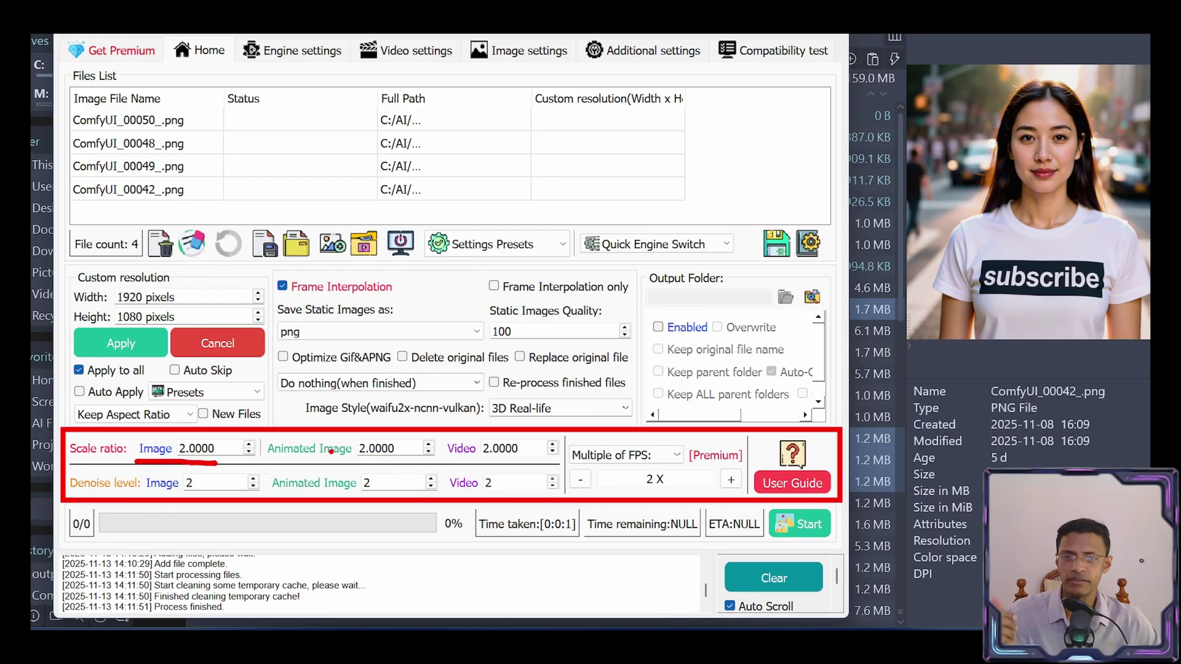
pyautogui.moveTo(315, 458); pyautogui.dragTo(422, 460)
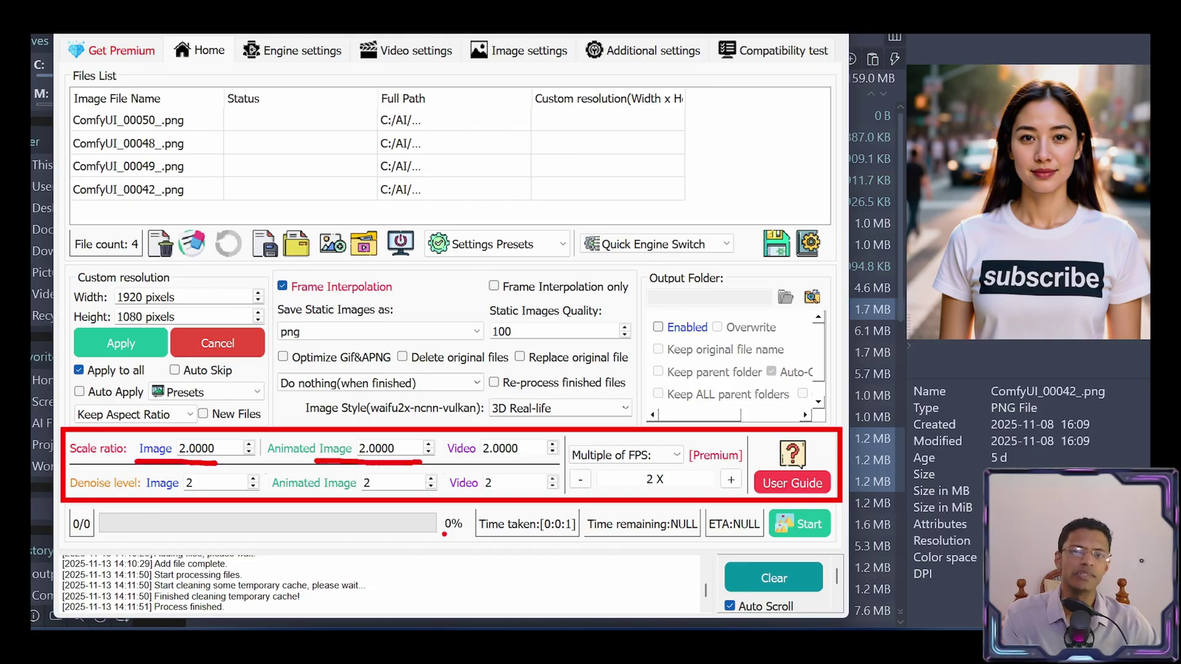
pyautogui.moveTo(458, 461); pyautogui.dragTo(536, 458)
# - Try editing the image denoise level, leaving it at 2
pyautogui.press('e')
pyautogui.moveTo(121, 496); pyautogui.dragTo(176, 498)
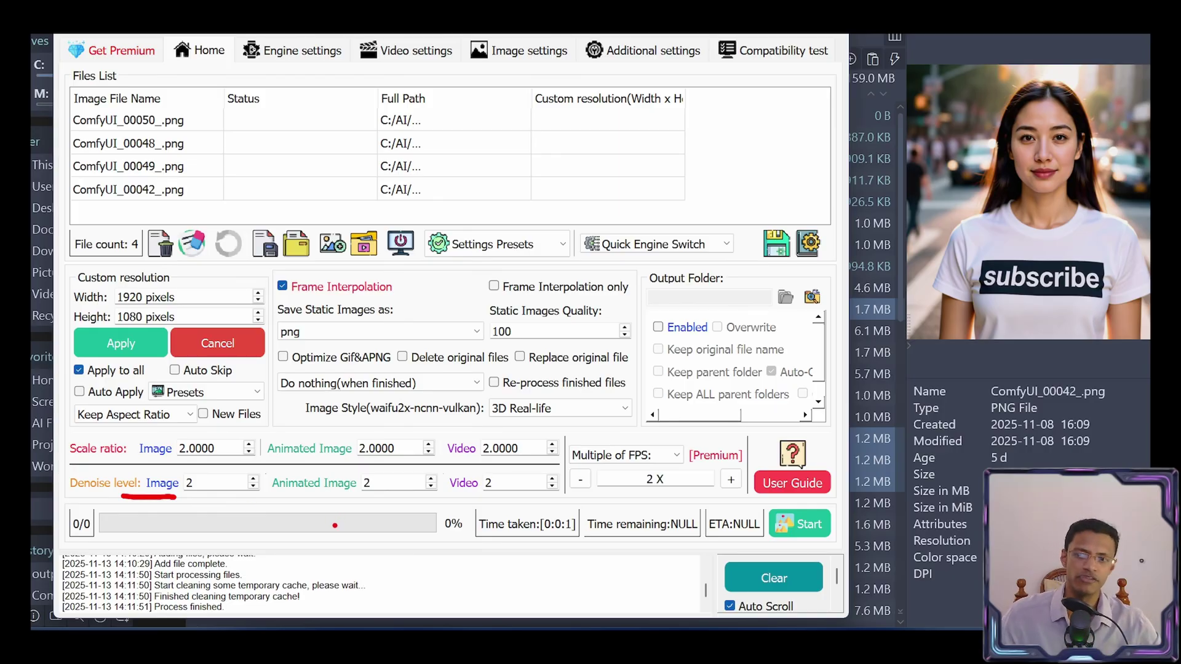
pyautogui.press('Escape')
pyautogui.doubleClick(190, 484)
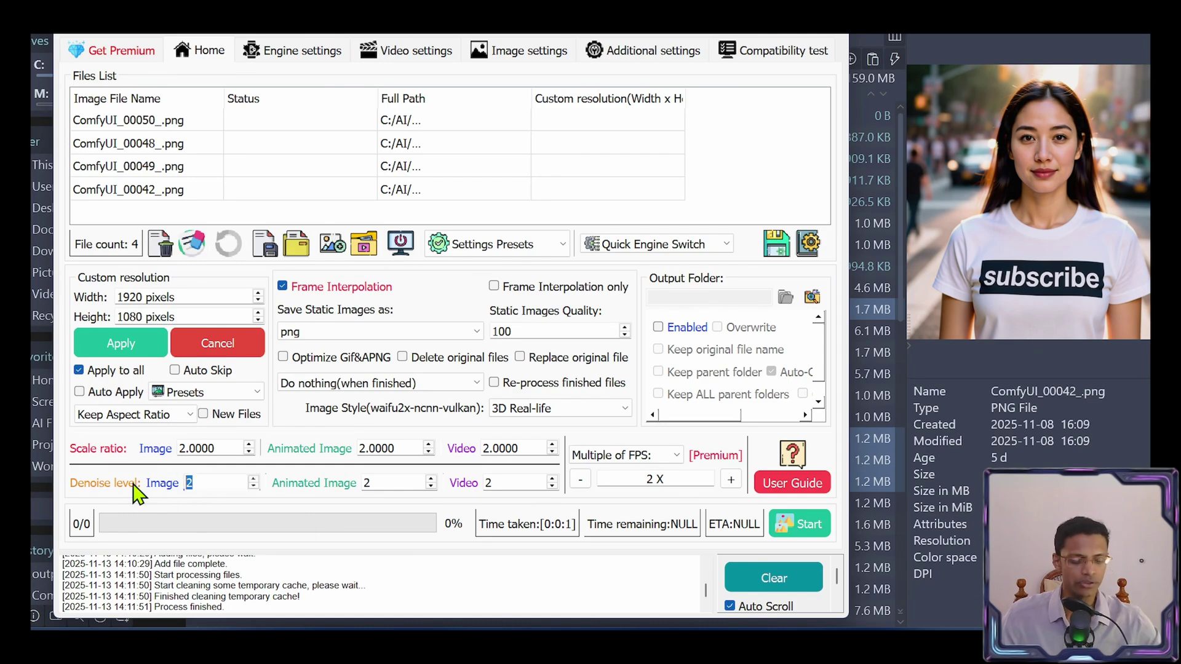
pyautogui.write('-1')
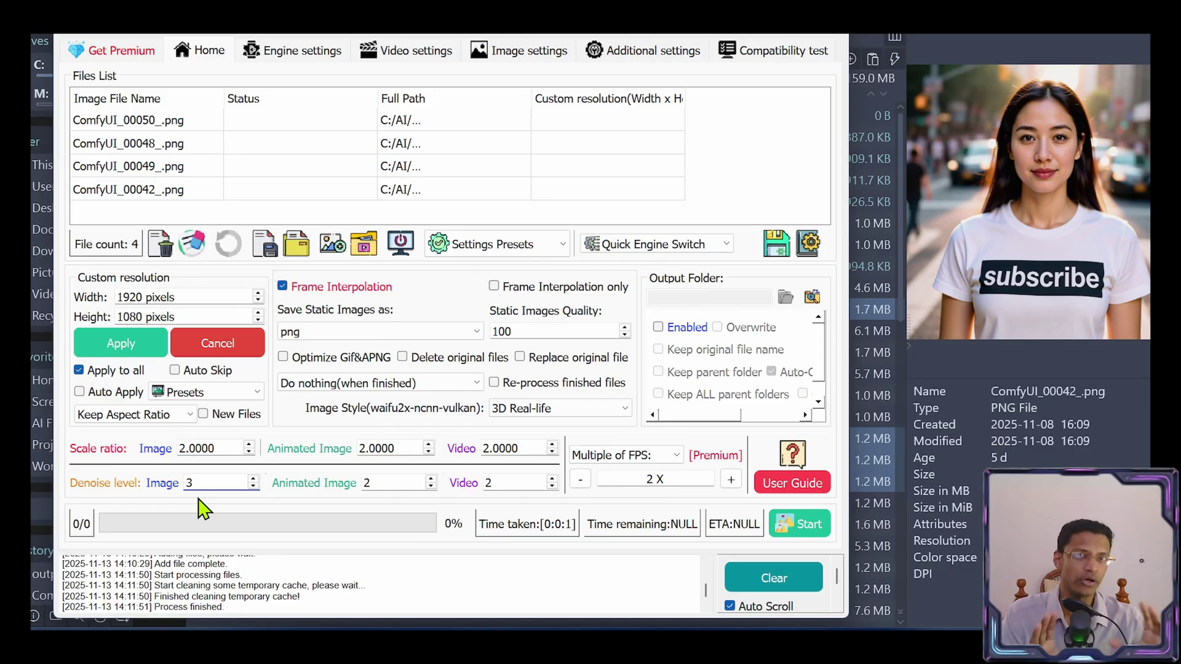
pyautogui.press('BackSpace')
pyautogui.write('-1')
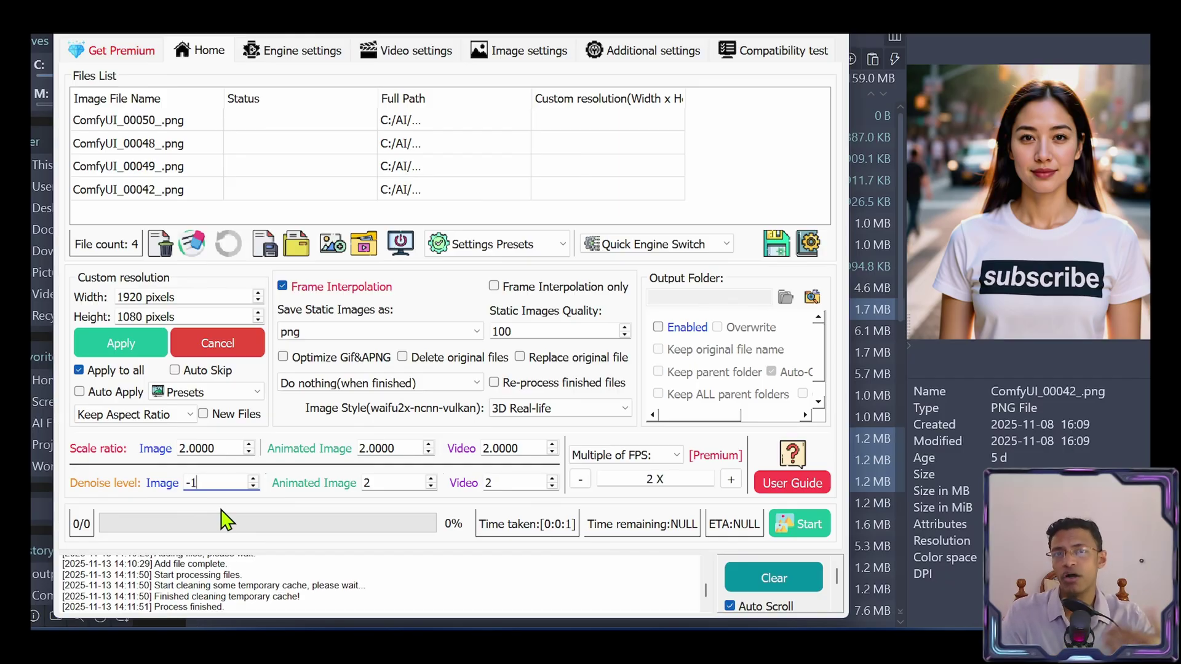
pyautogui.click(646, 589)
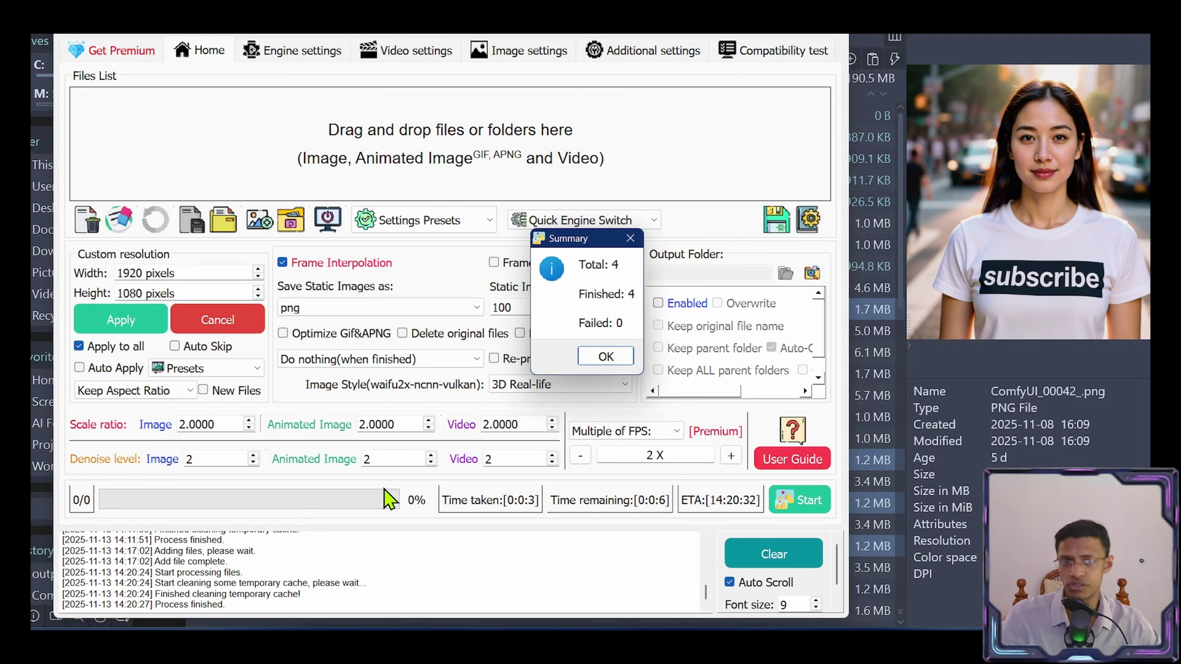
# - Acknowledge the summary of 4 finished images and minimize the upscaler to view the output folder
pyautogui.click(605, 357)
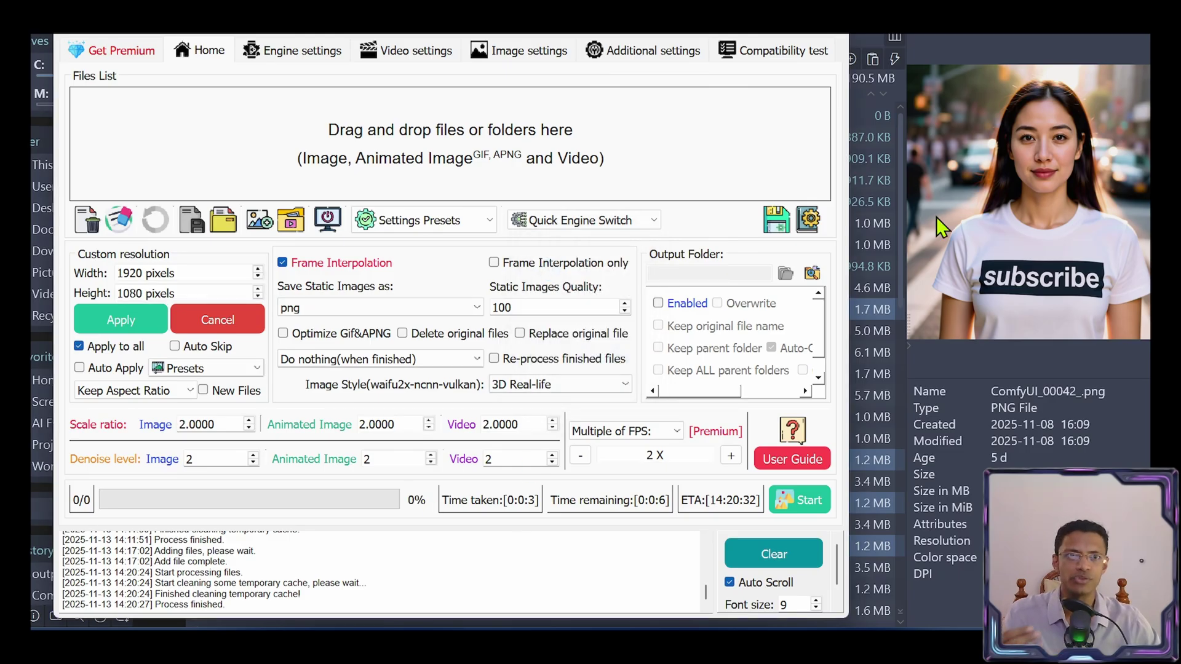
pyautogui.click(951, 35)
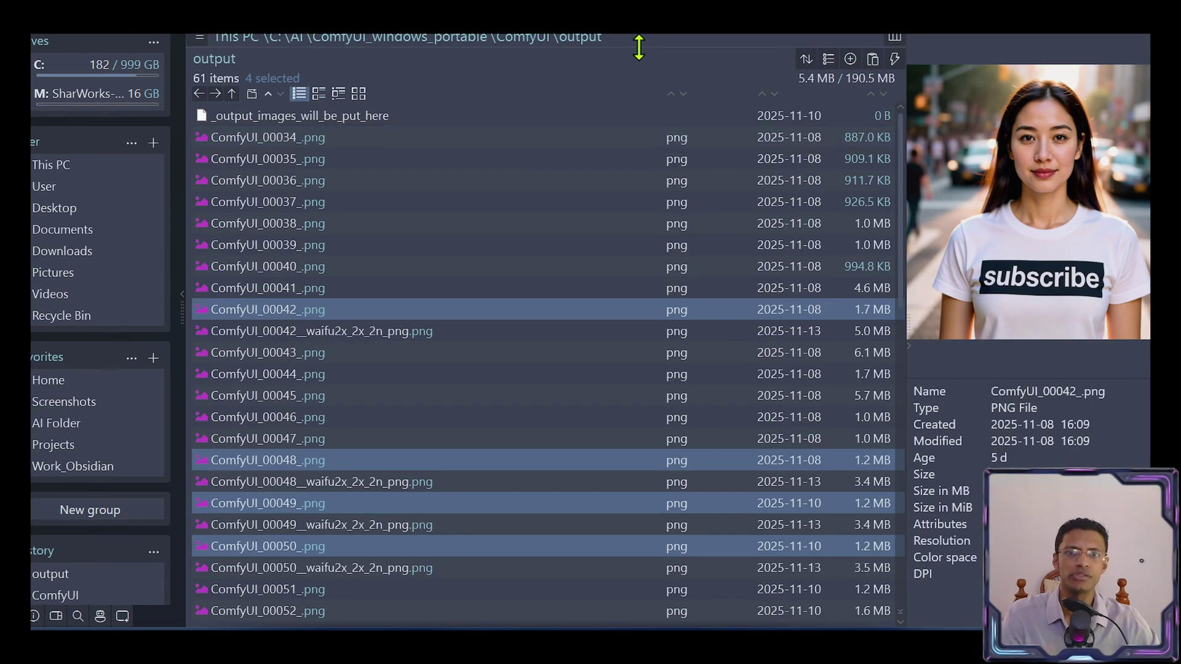
# - View the original ComfyUI_00042 portrait at 1:1 and pan to the top of her head
pyautogui.press('Return')
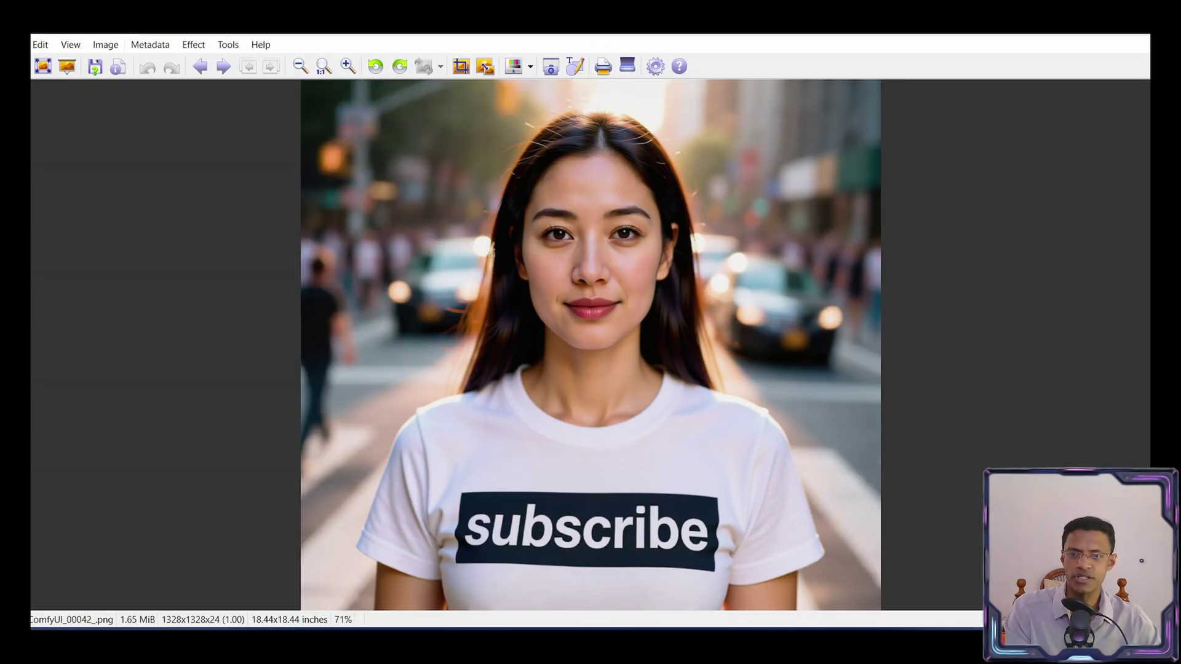
pyautogui.click(331, 73)
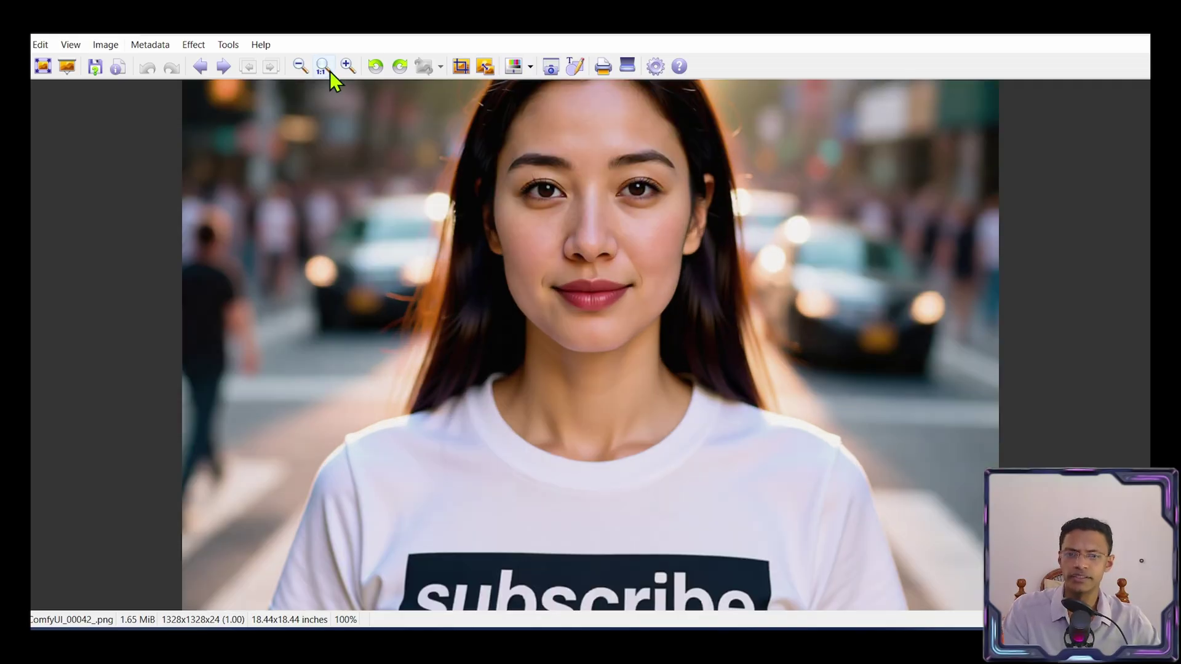
pyautogui.moveTo(610, 314); pyautogui.dragTo(607, 451)
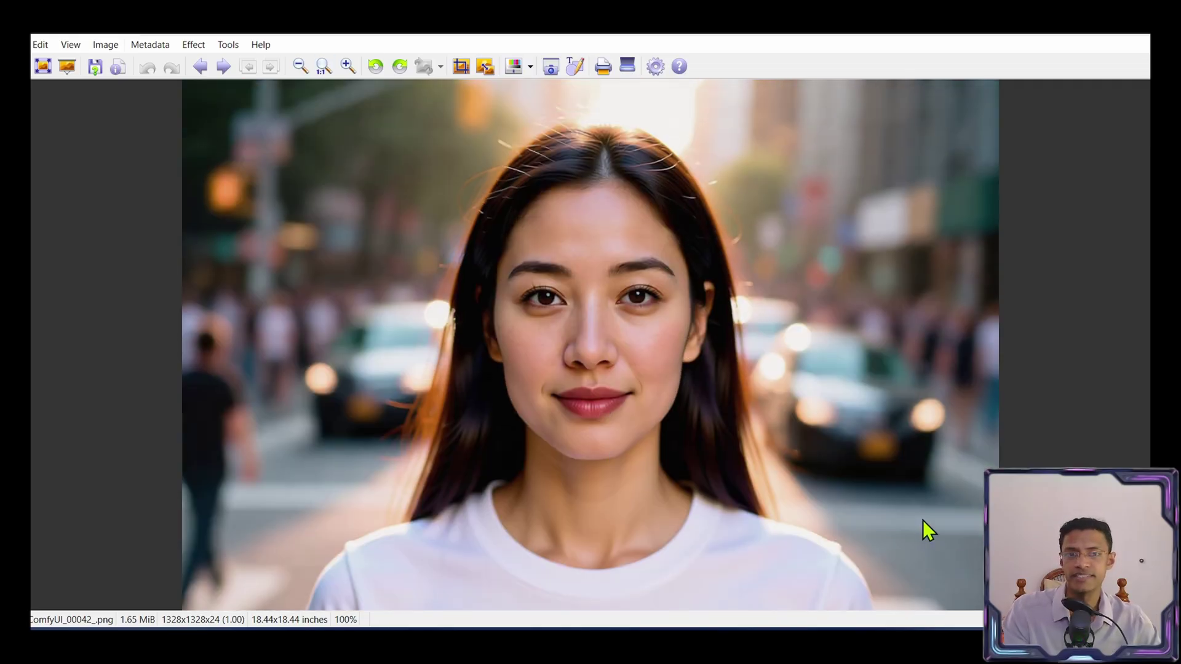
# - Inspect the 2x upscale at 1:1, panning over the face details, then close XnView
pyautogui.press('space')
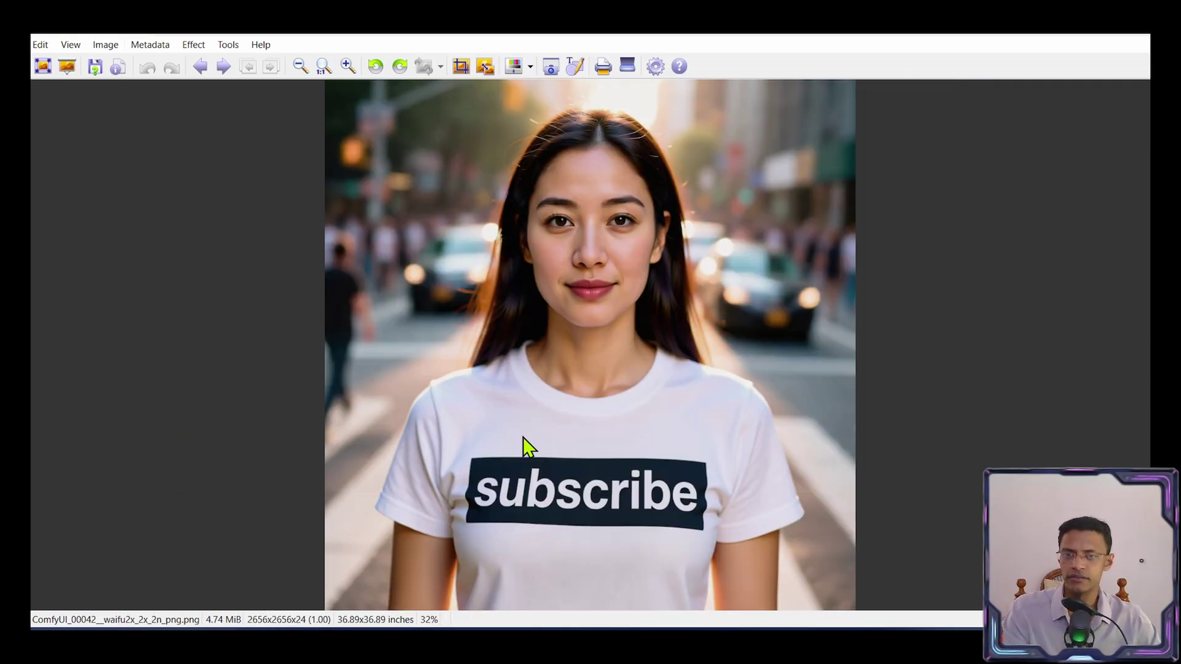
pyautogui.click(323, 66)
pyautogui.moveTo(791, 279); pyautogui.dragTo(789, 539)
pyautogui.moveTo(874, 422); pyautogui.dragTo(876, 385)
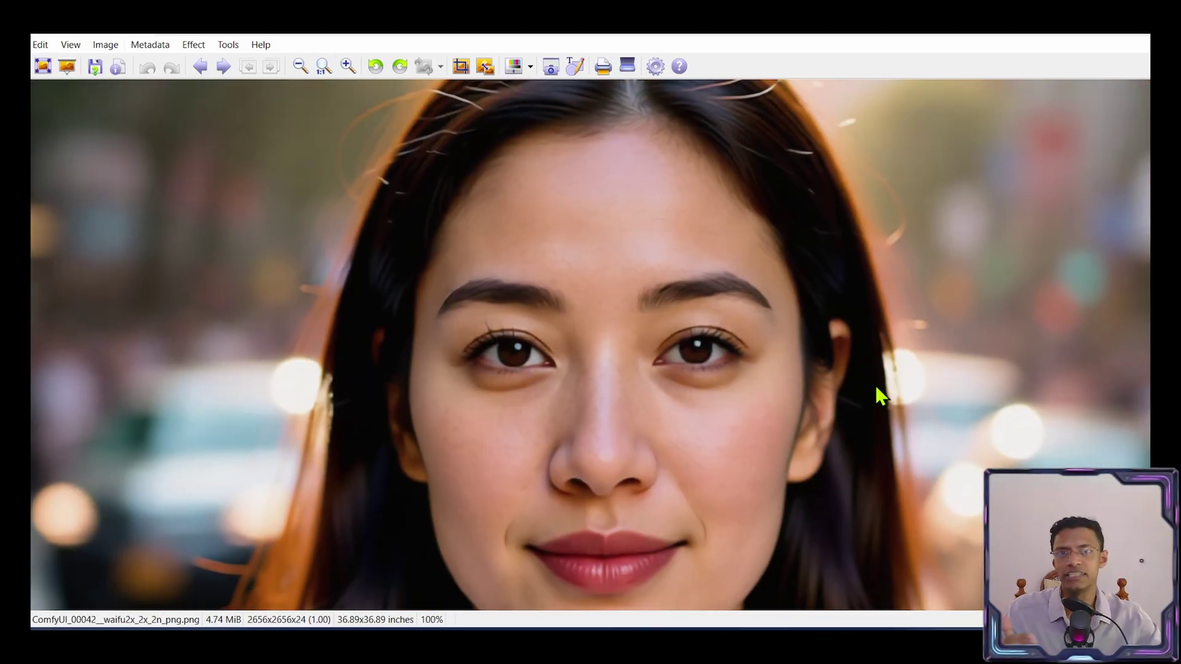
pyautogui.moveTo(784, 520)
pyautogui.mouseDown()
pyautogui.moveTo(783, 393)
pyautogui.moveTo(788, 508)
pyautogui.mouseUp()
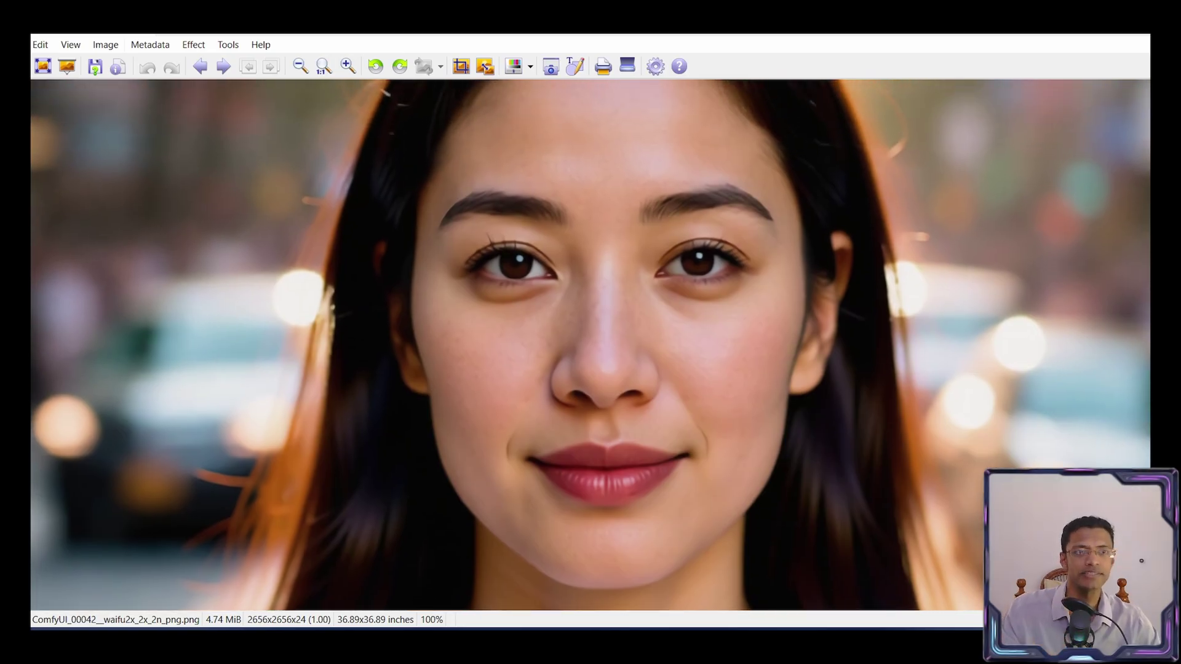
pyautogui.press('Escape')
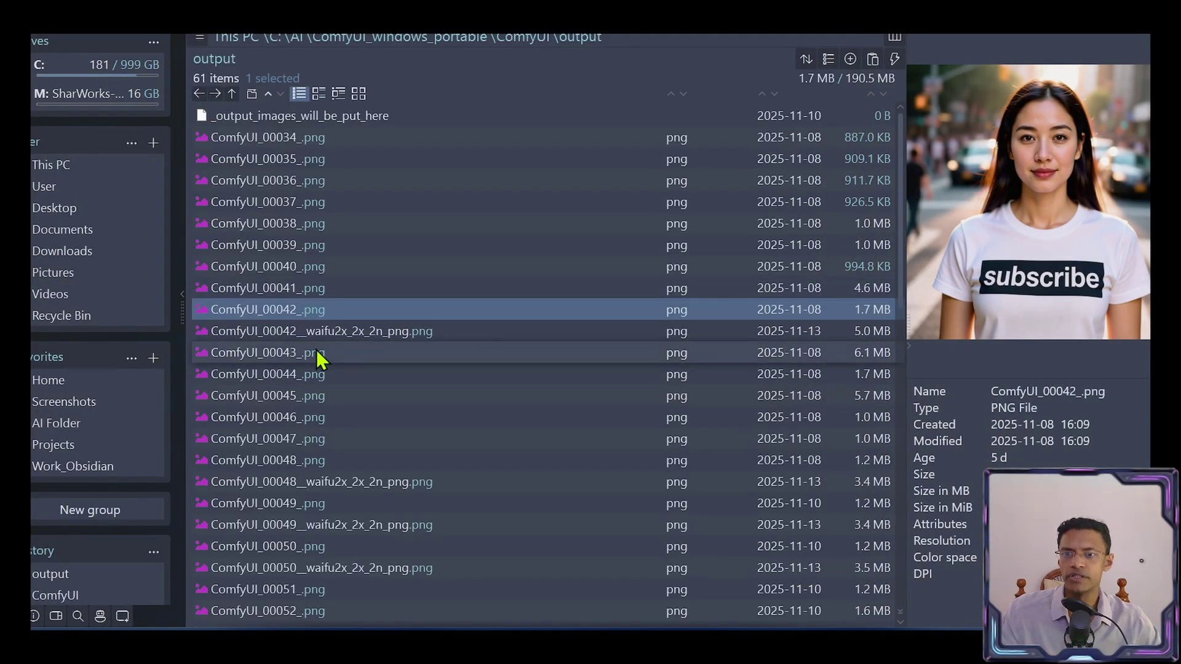
# - Add ComfyUI_00042_.png to the files list, set image scale ratio 4.0, and start upscaling
pyautogui.moveTo(306, 312); pyautogui.dragTo(378, 139)
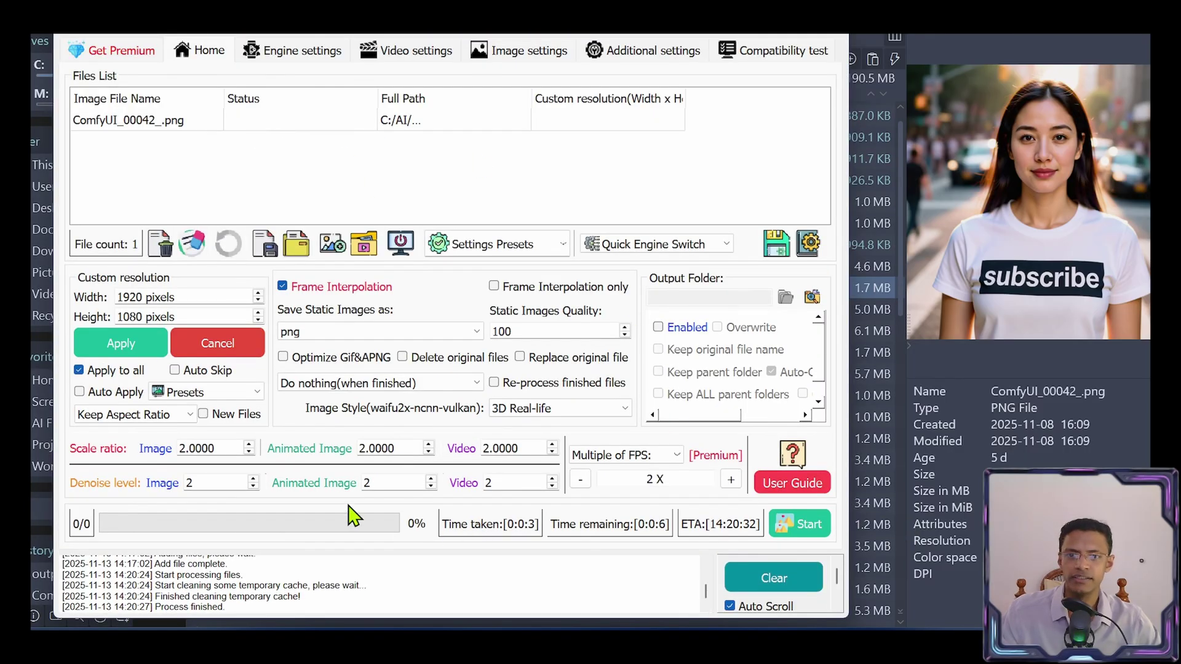
pyautogui.moveTo(235, 448); pyautogui.dragTo(135, 448)
pyautogui.write('4.0')
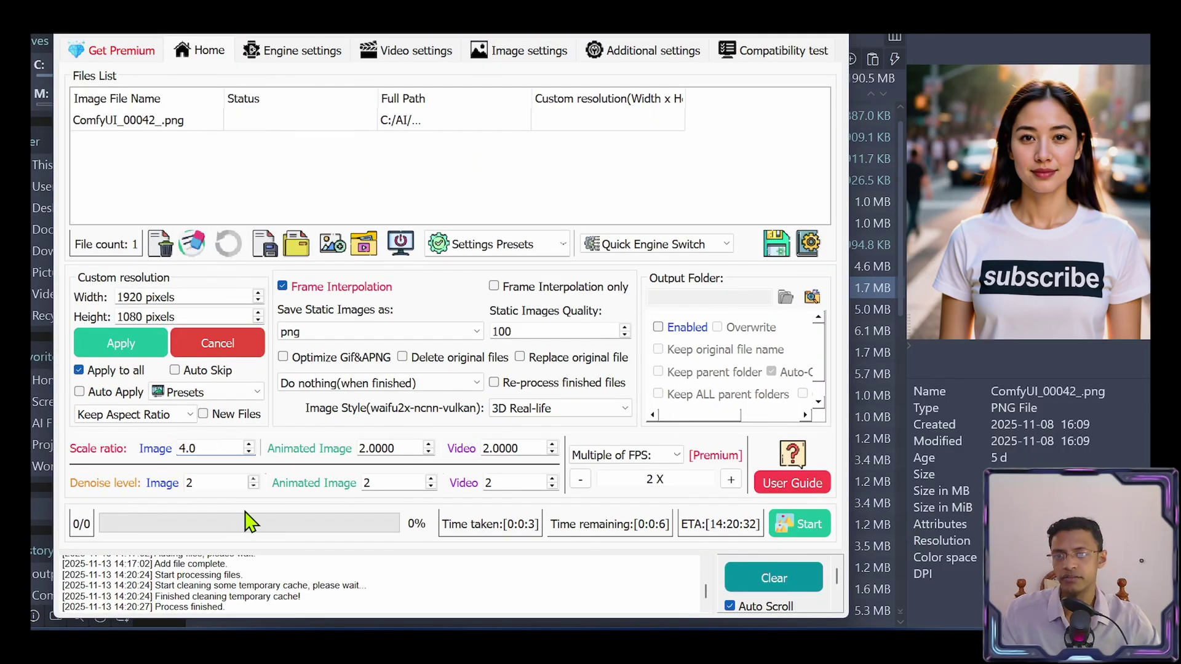
pyautogui.click(818, 528)
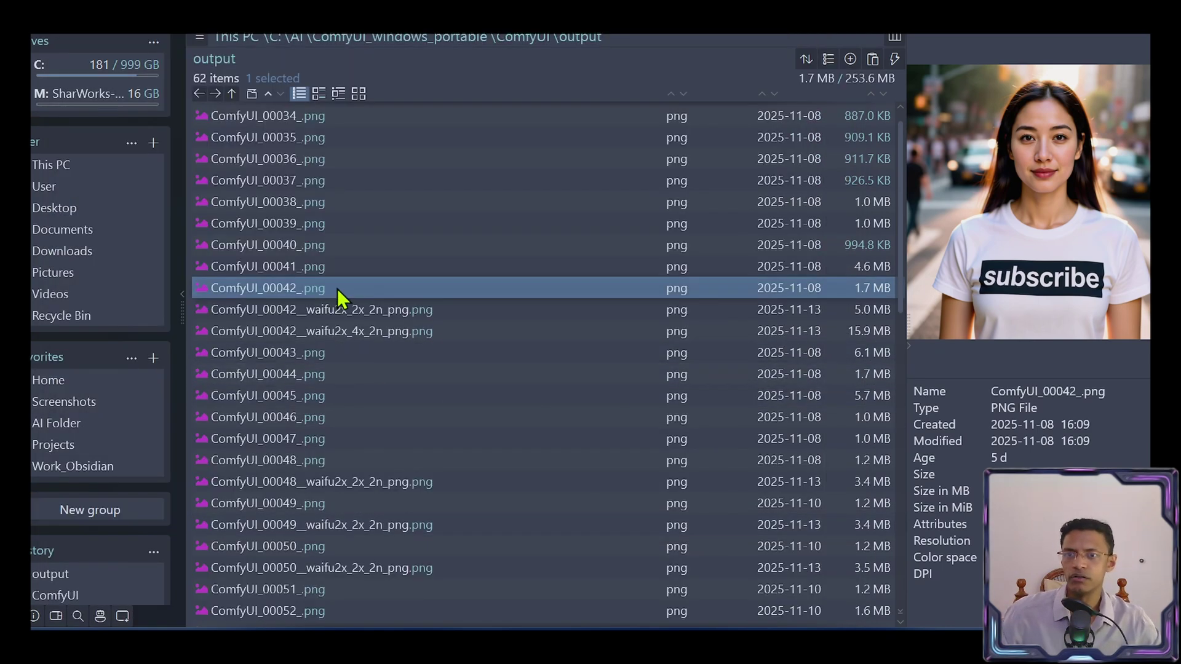
# - Open the 5312x5312 4x upscaled portrait in XnView, view it at 1:1 around the face, then close it
pyautogui.click(405, 315)
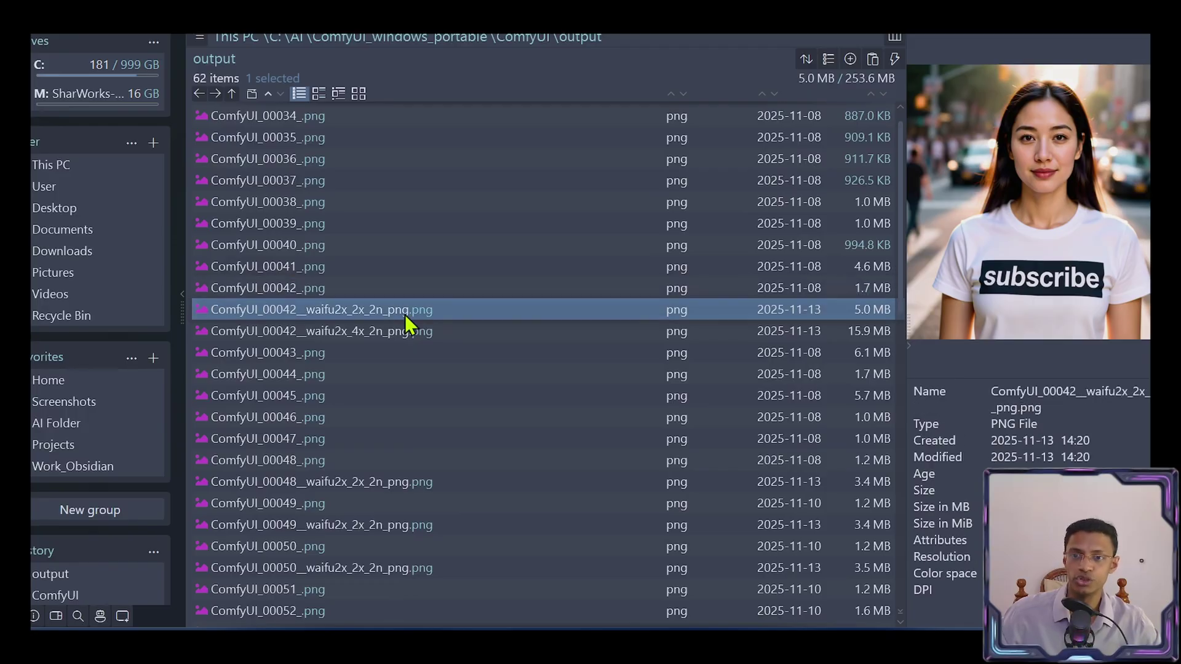
pyautogui.click(366, 338)
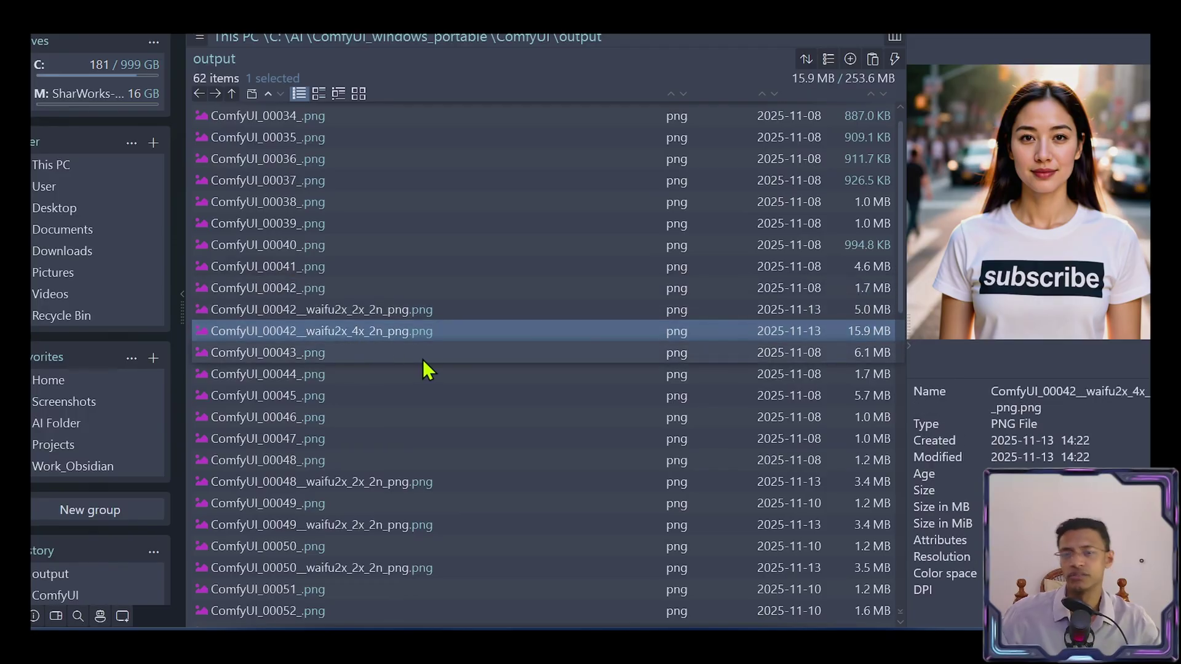
pyautogui.doubleClick(356, 329)
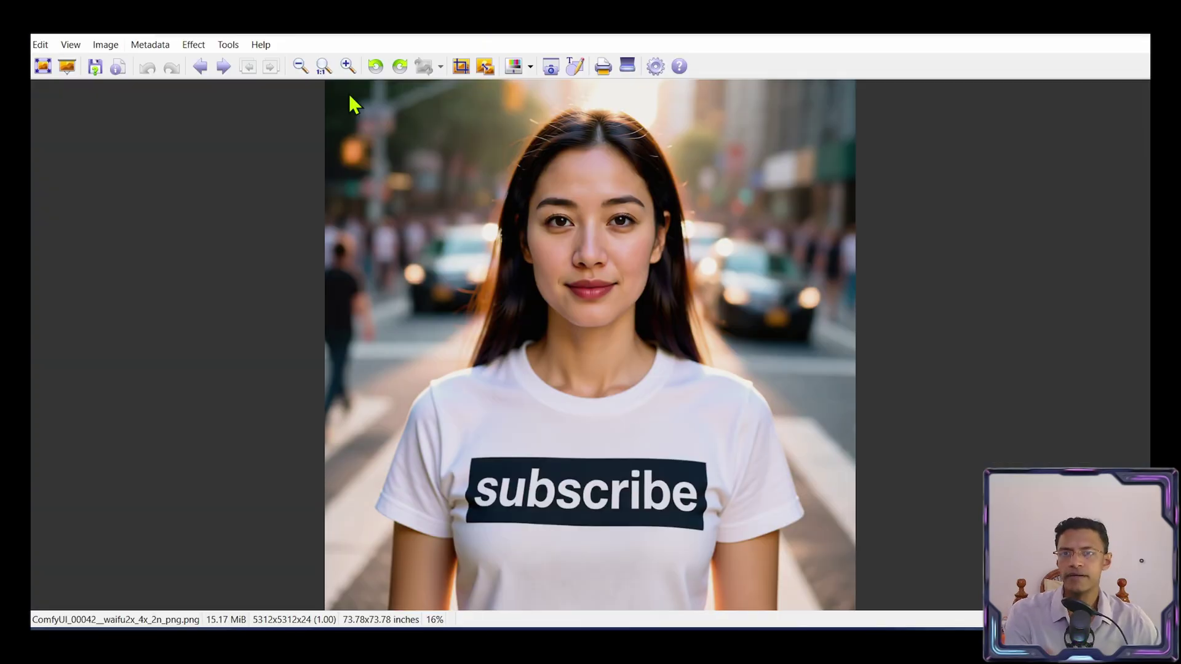
pyautogui.click(324, 66)
pyautogui.scroll(10, 585, 324)
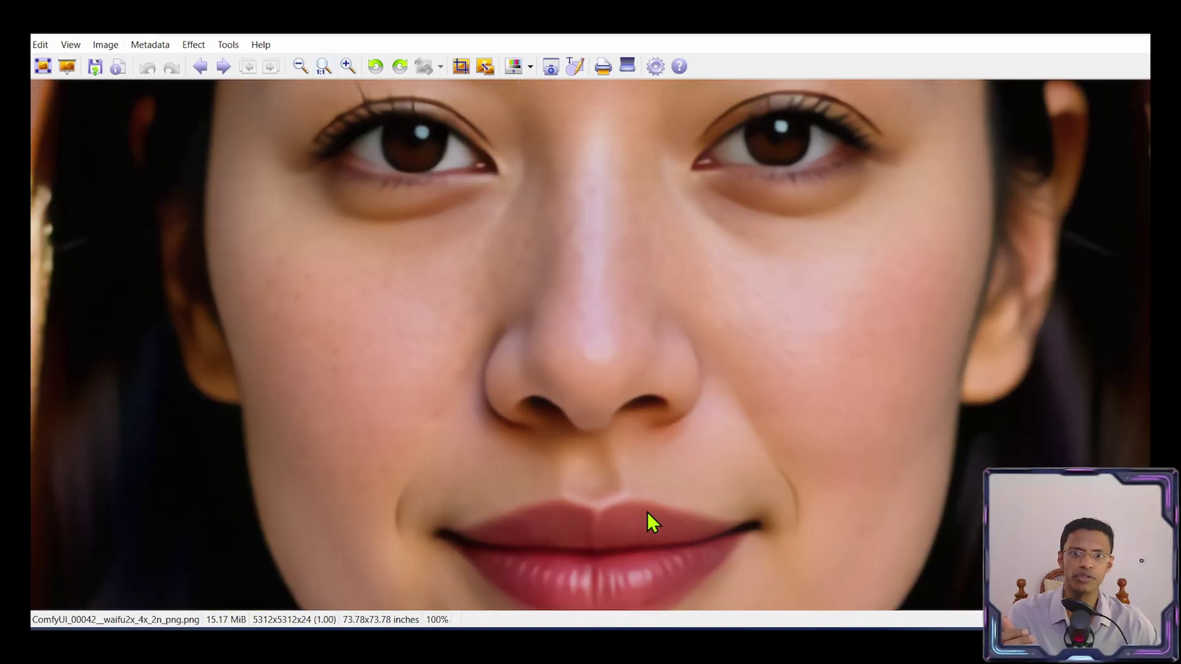
pyautogui.scroll(3, 674, 419)
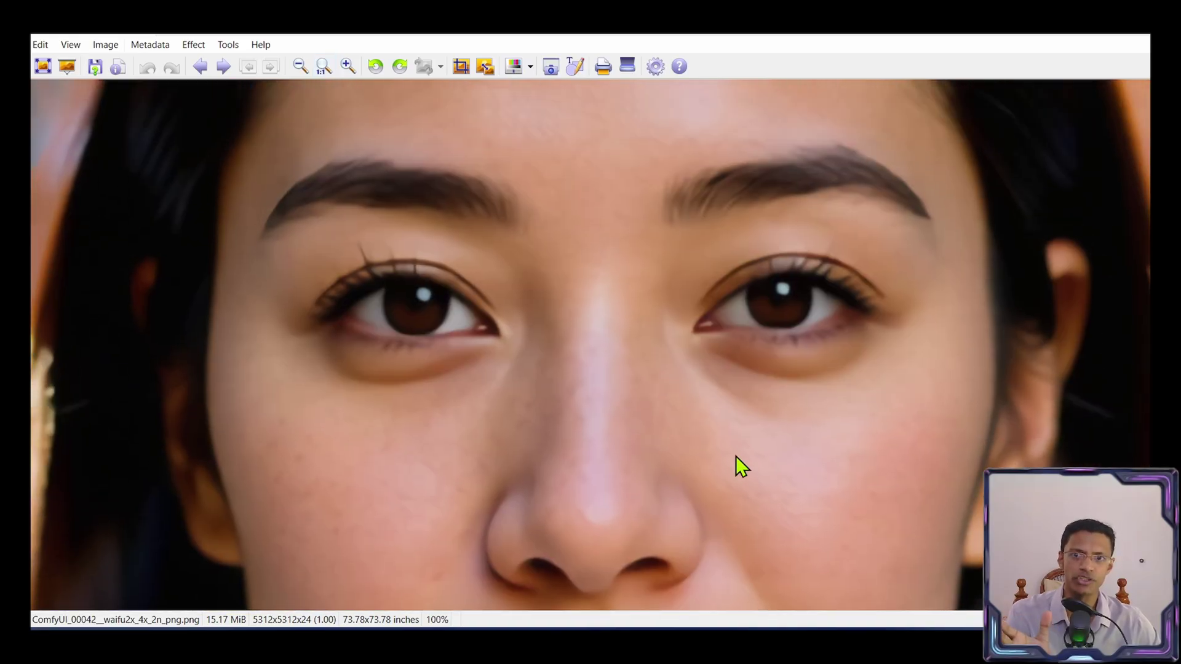
pyautogui.scroll(-2, 693, 369)
pyautogui.press('Escape')
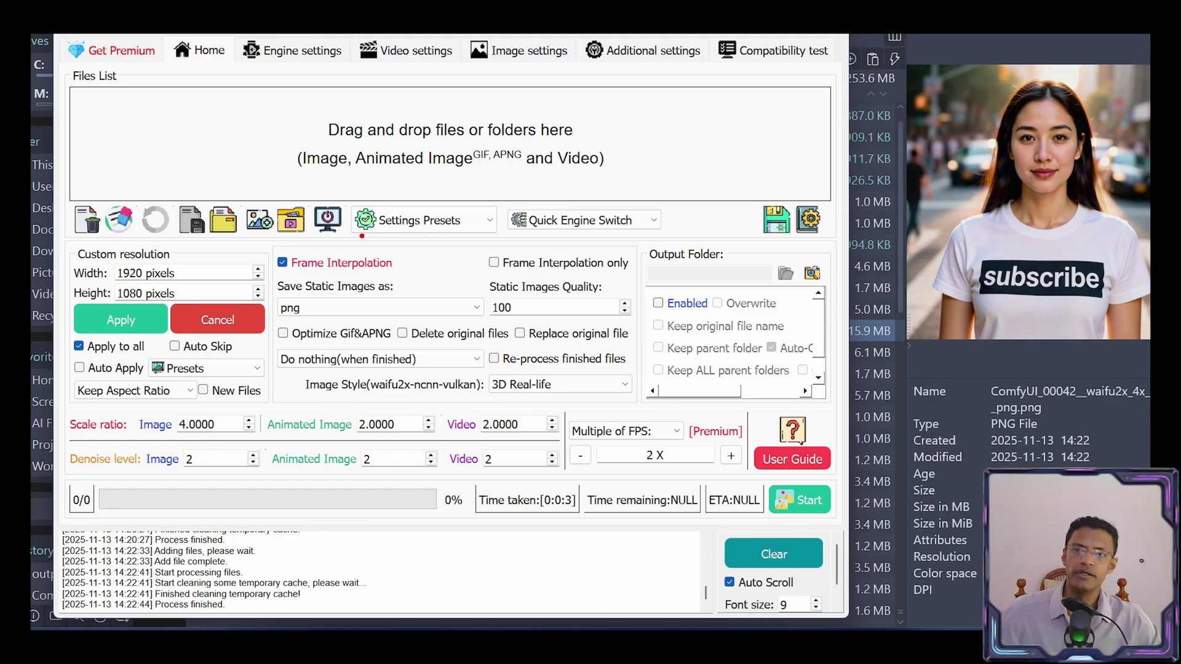
# - In Engine settings, change the Image engine from waifu2x-ncnn-vulkan to RealESRGAN-NCNN-Vulkan
pyautogui.moveTo(258, 75)
pyautogui.mouseDown()
pyautogui.moveTo(808, 85)
pyautogui.moveTo(785, 34)
pyautogui.moveTo(367, 34)
pyautogui.mouseUp()
pyautogui.press('Escape')
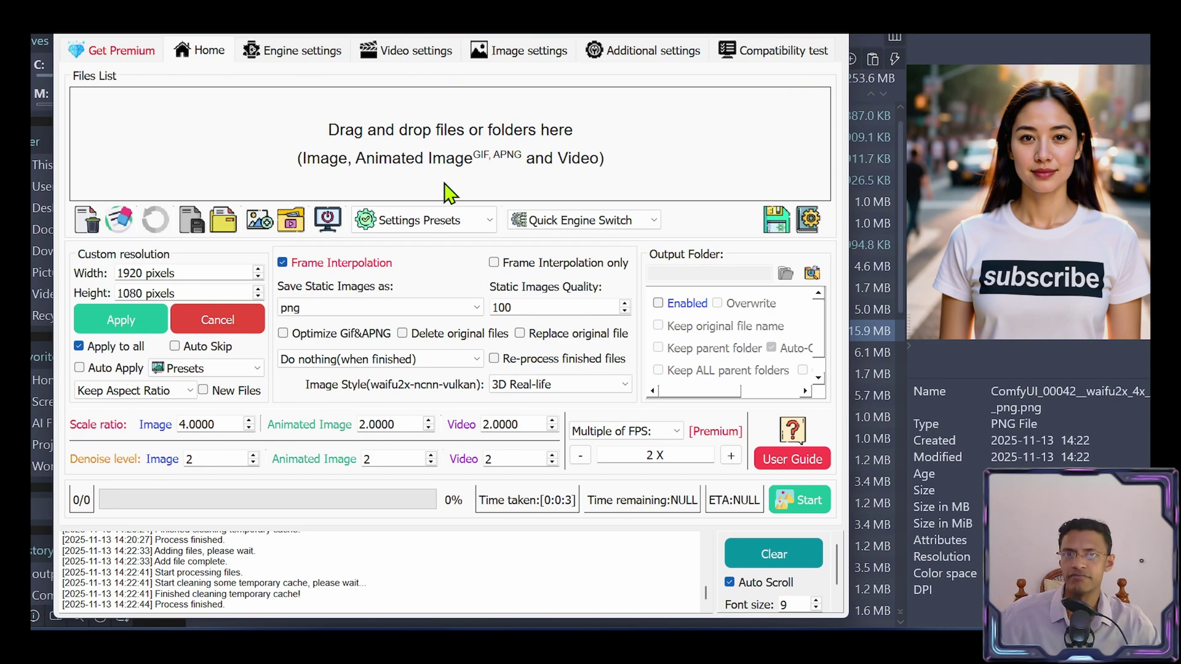
pyautogui.click(291, 57)
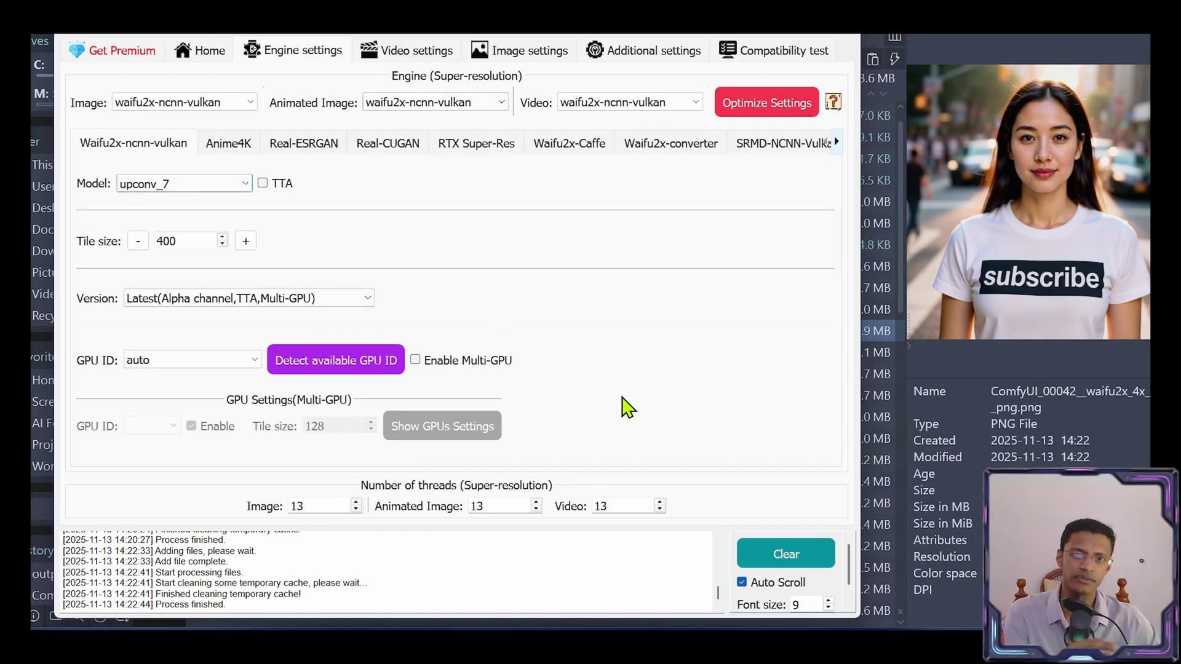
pyautogui.moveTo(117, 161)
pyautogui.mouseDown()
pyautogui.moveTo(713, 163)
pyautogui.moveTo(824, 129)
pyautogui.moveTo(268, 124)
pyautogui.moveTo(76, 140)
pyautogui.moveTo(168, 165)
pyautogui.mouseUp()
pyautogui.moveTo(387, 212); pyautogui.dragTo(615, 384)
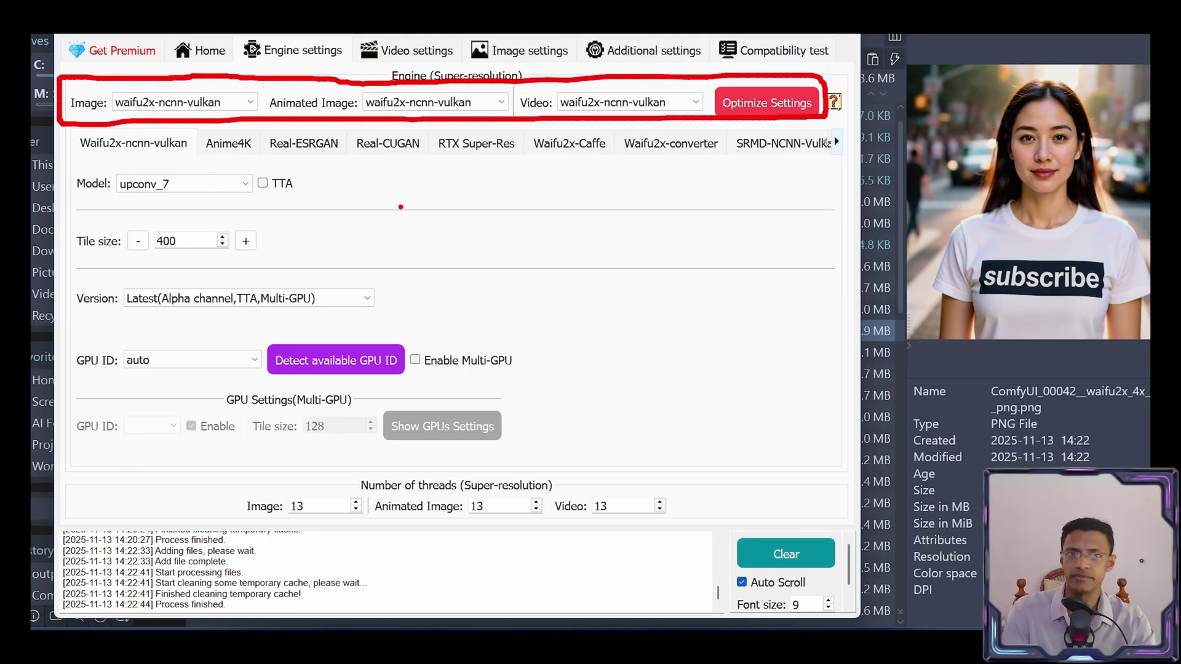
pyautogui.press('Escape')
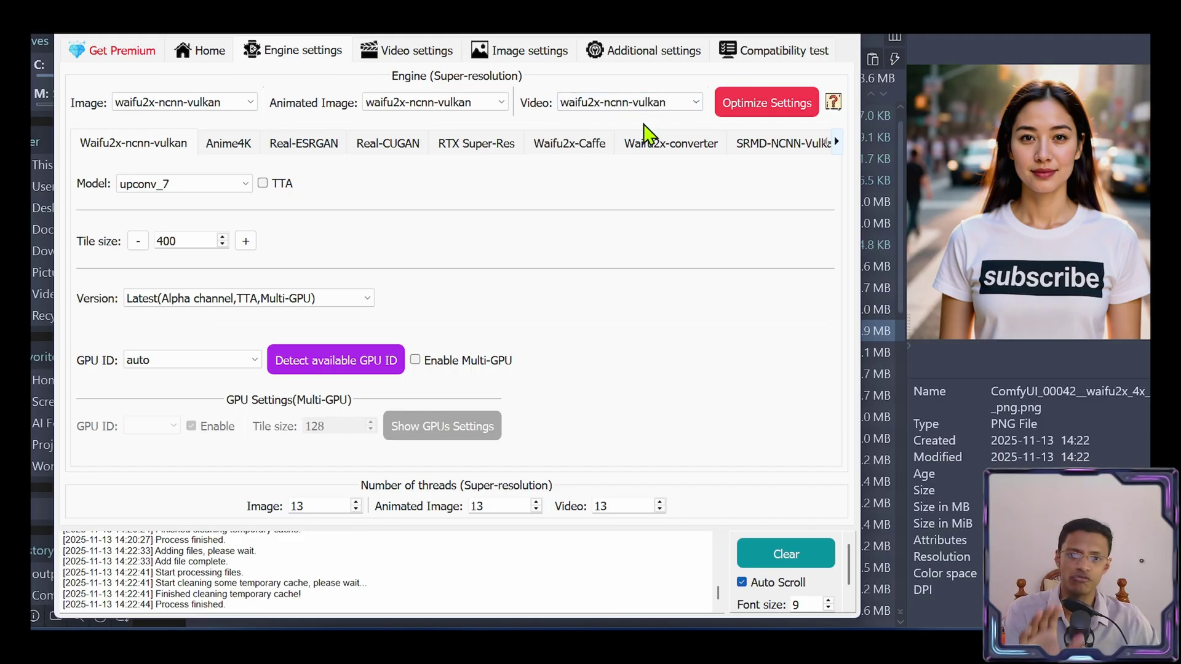
pyautogui.moveTo(648, 143)
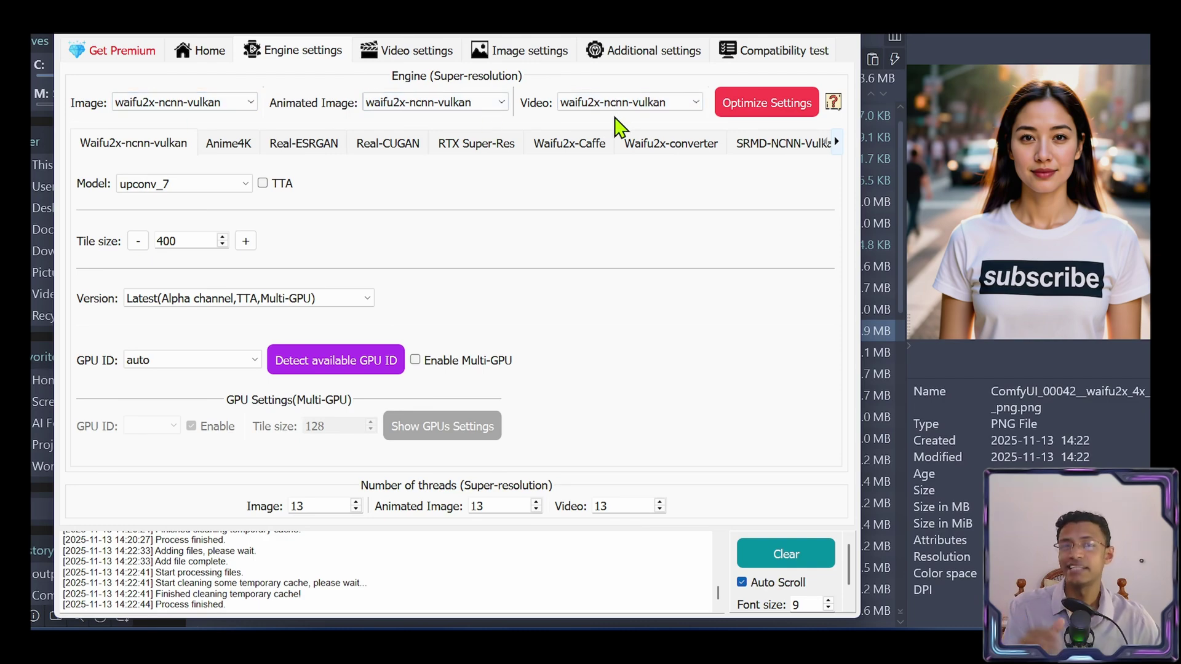
pyautogui.click(163, 102)
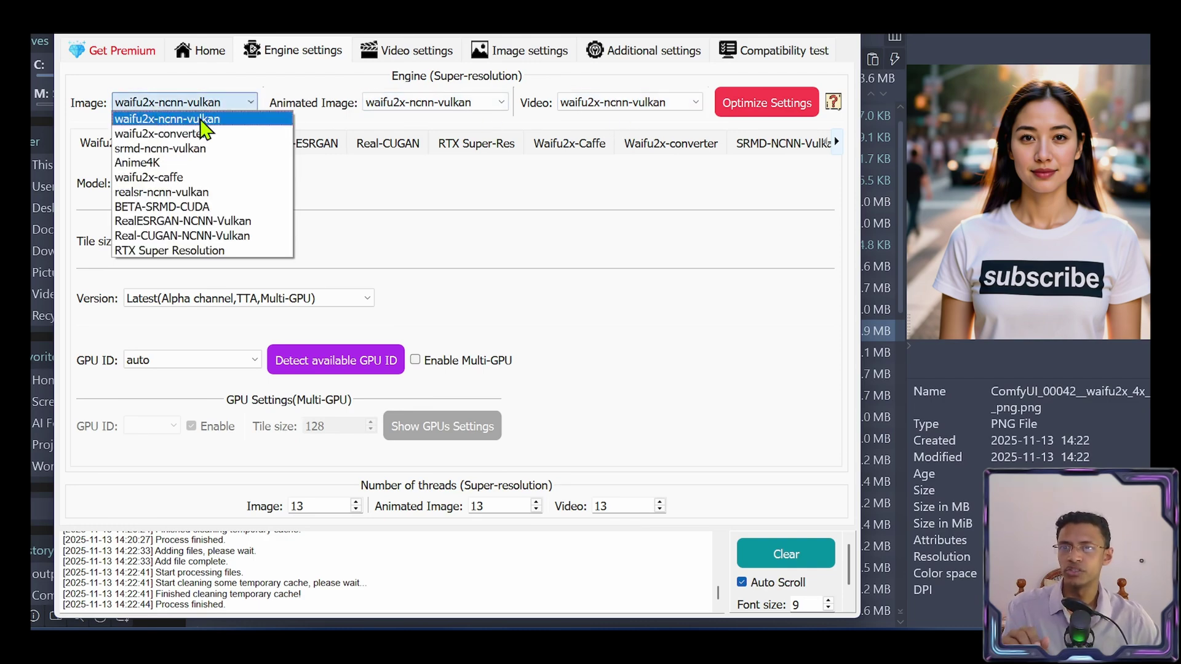
pyautogui.click(197, 221)
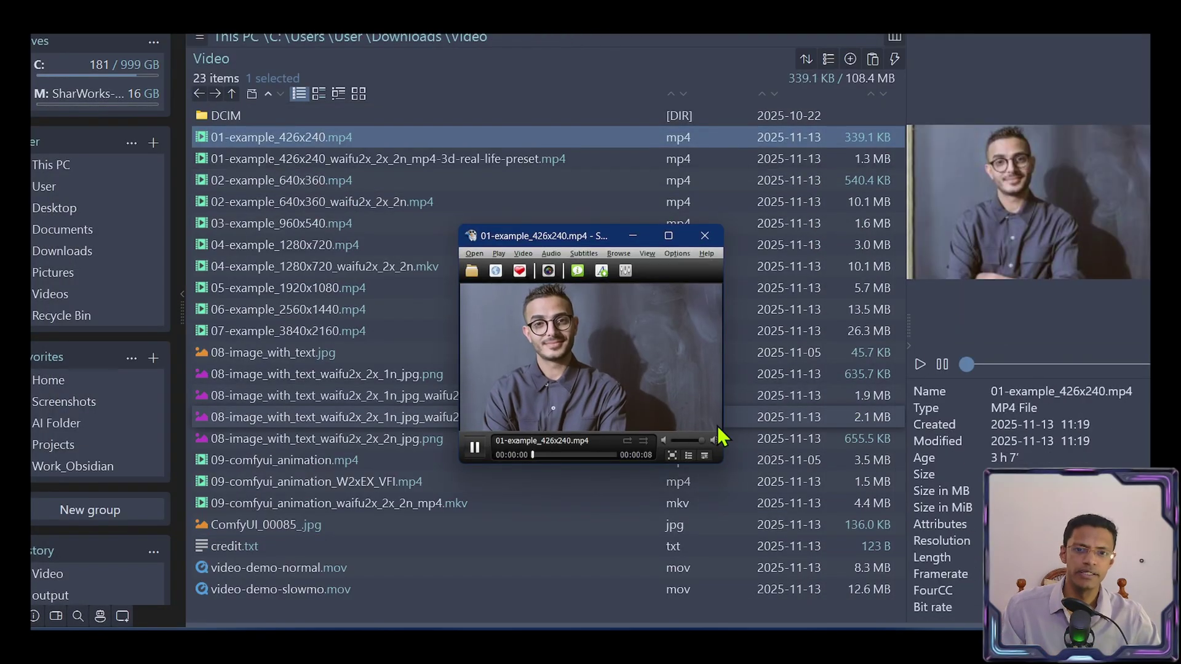
# - Close the player showing 01-example_426x240.mp4 and drag that clip toward the Waifu2x window
pyautogui.hotkey('alt', 'F4')
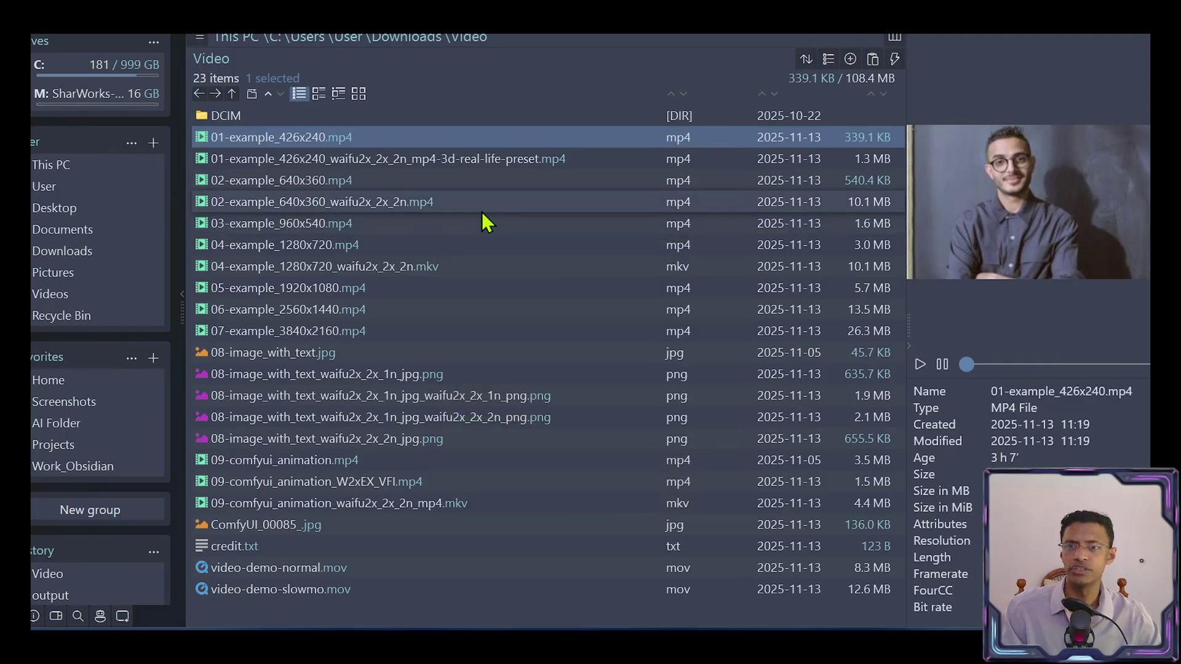
pyautogui.moveTo(282, 136); pyautogui.dragTo(738, 612)
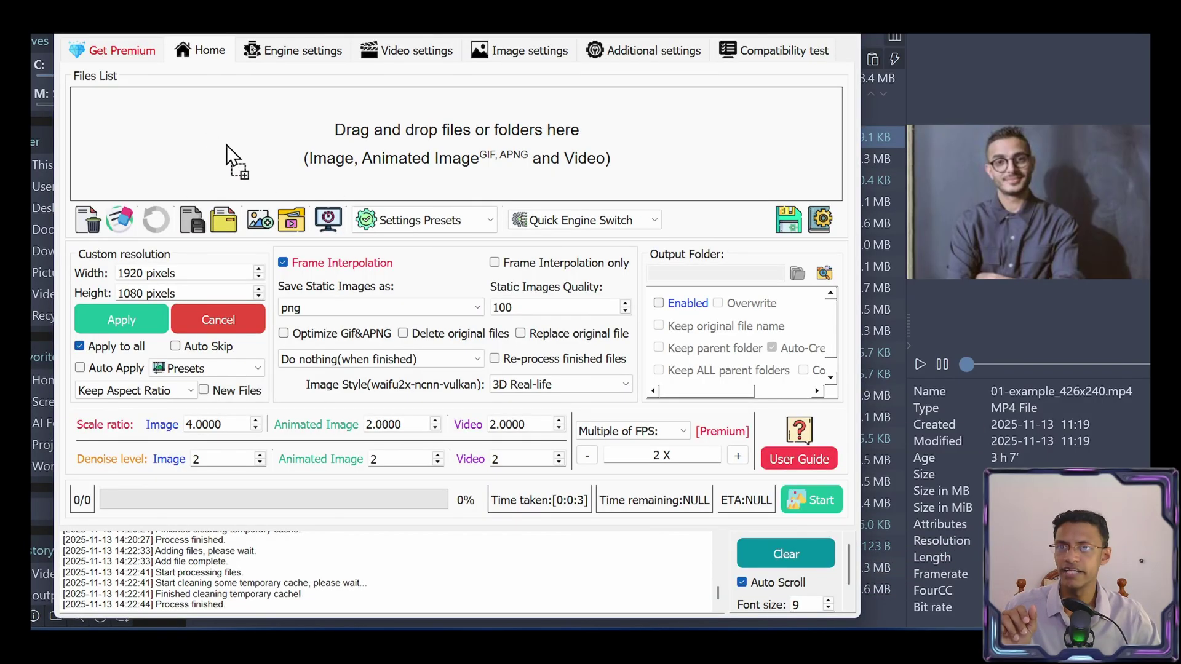
# - Queue 01-example_426x240.mp4 without frame interpolation, keep the 3D Real-life style, and start upscaling
pyautogui.moveTo(227, 145); pyautogui.dragTo(226, 145)
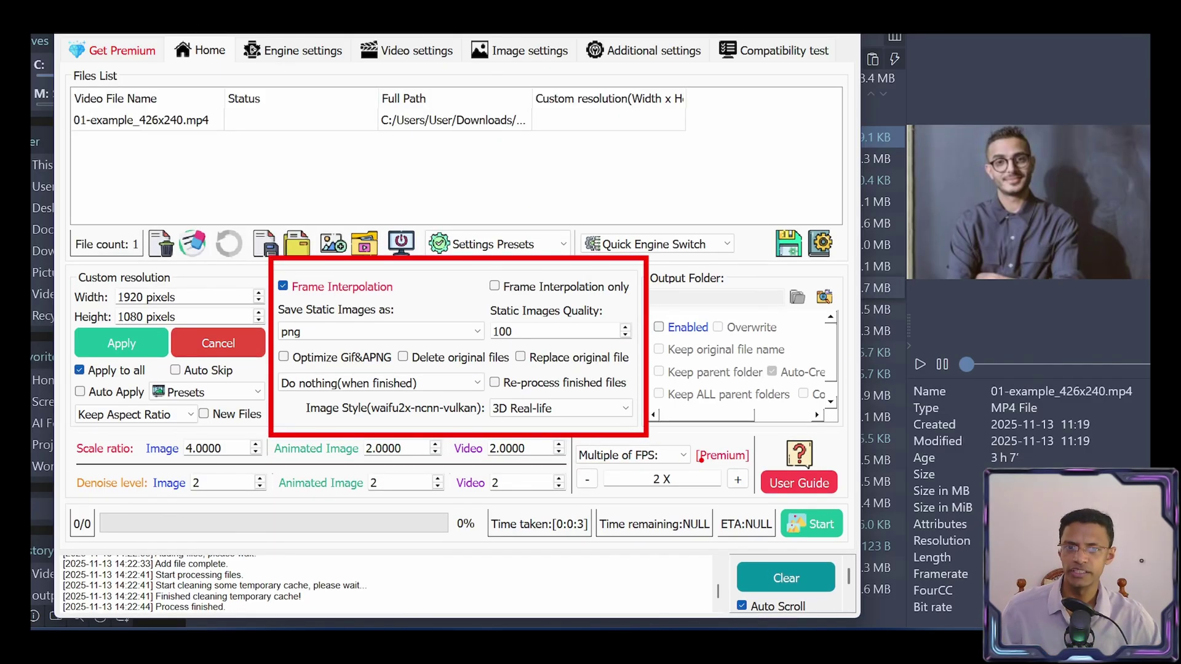
pyautogui.moveTo(342, 295)
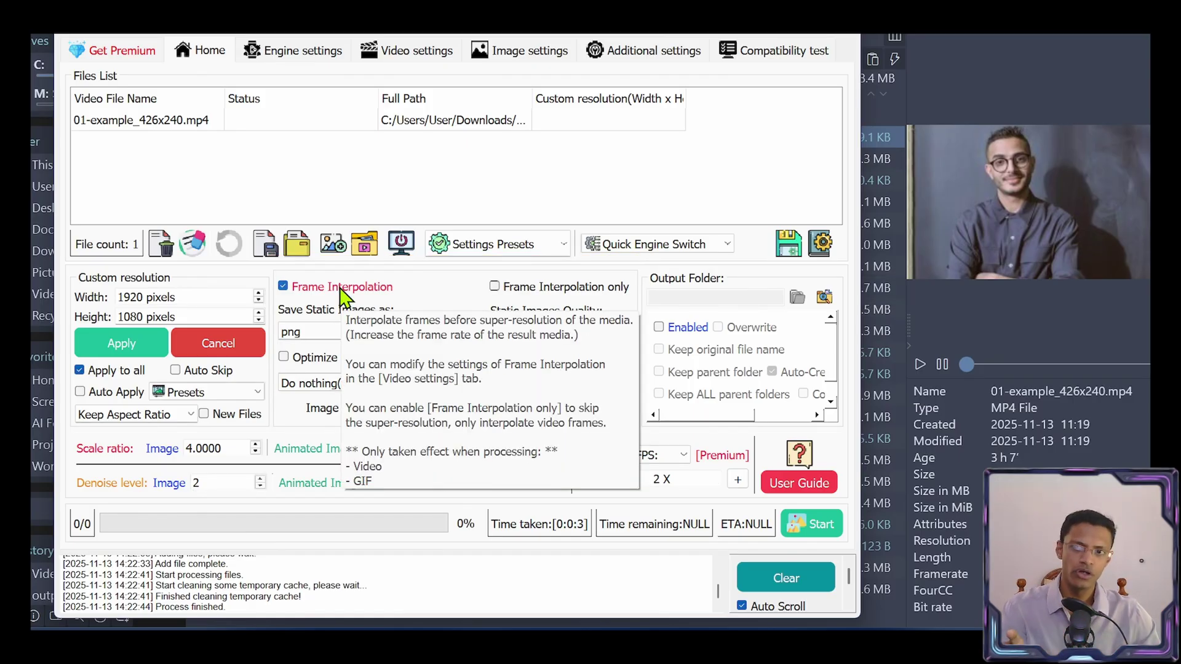
pyautogui.click(343, 288)
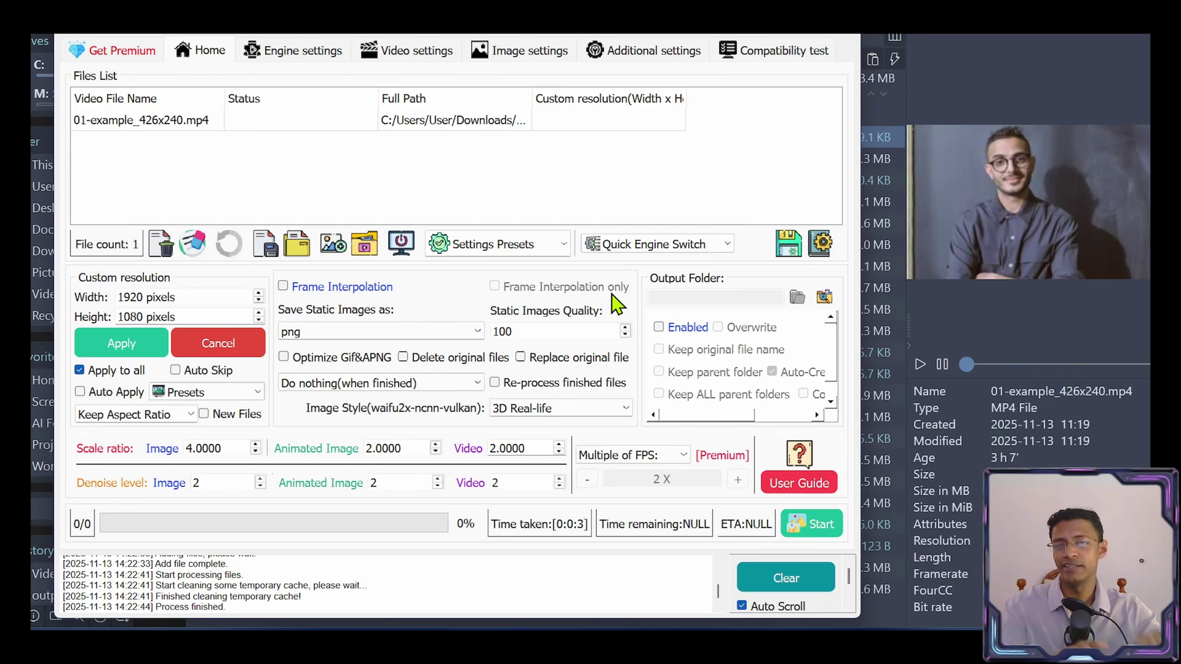
pyautogui.click(527, 414)
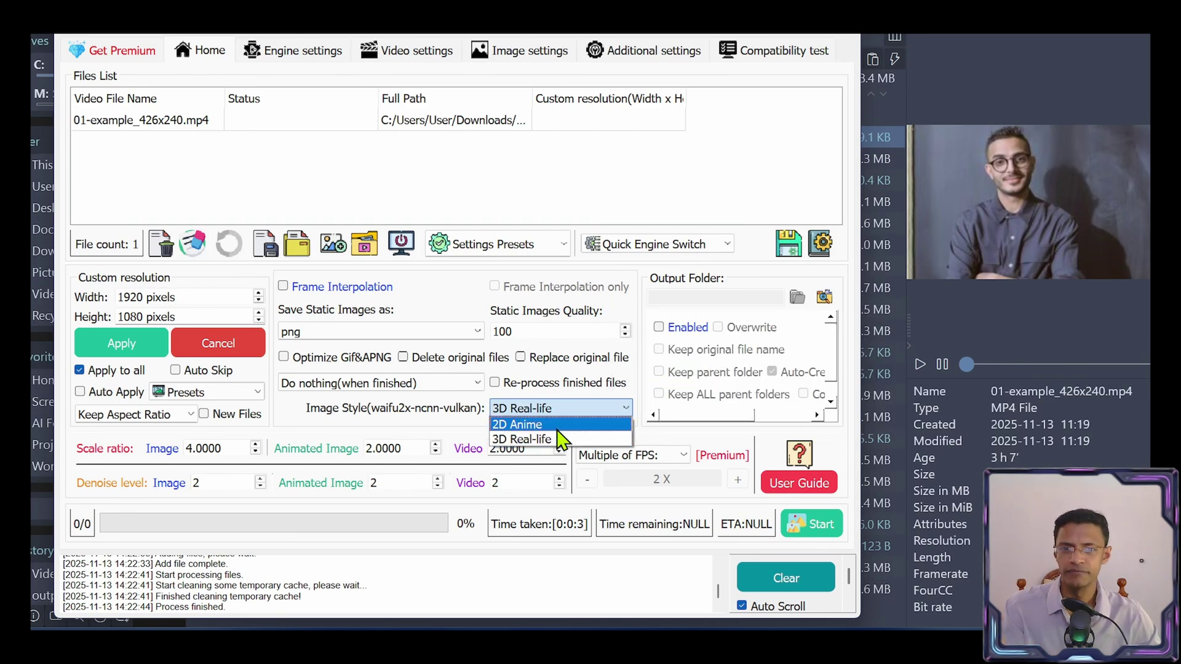
pyautogui.click(556, 439)
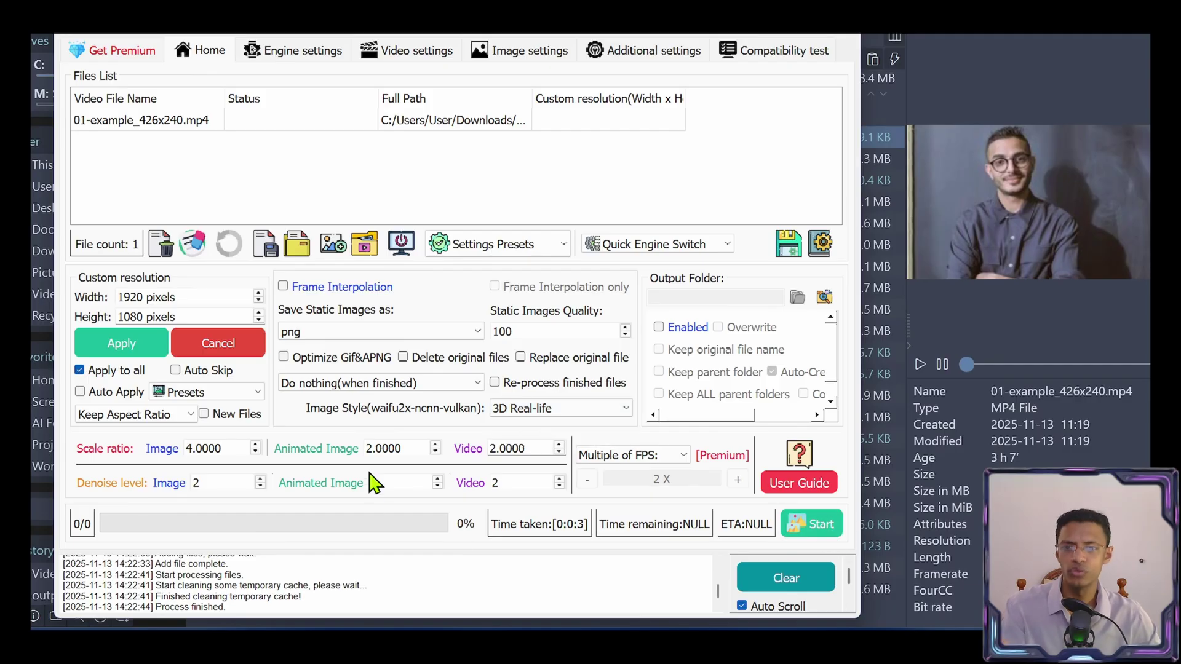
pyautogui.click(817, 530)
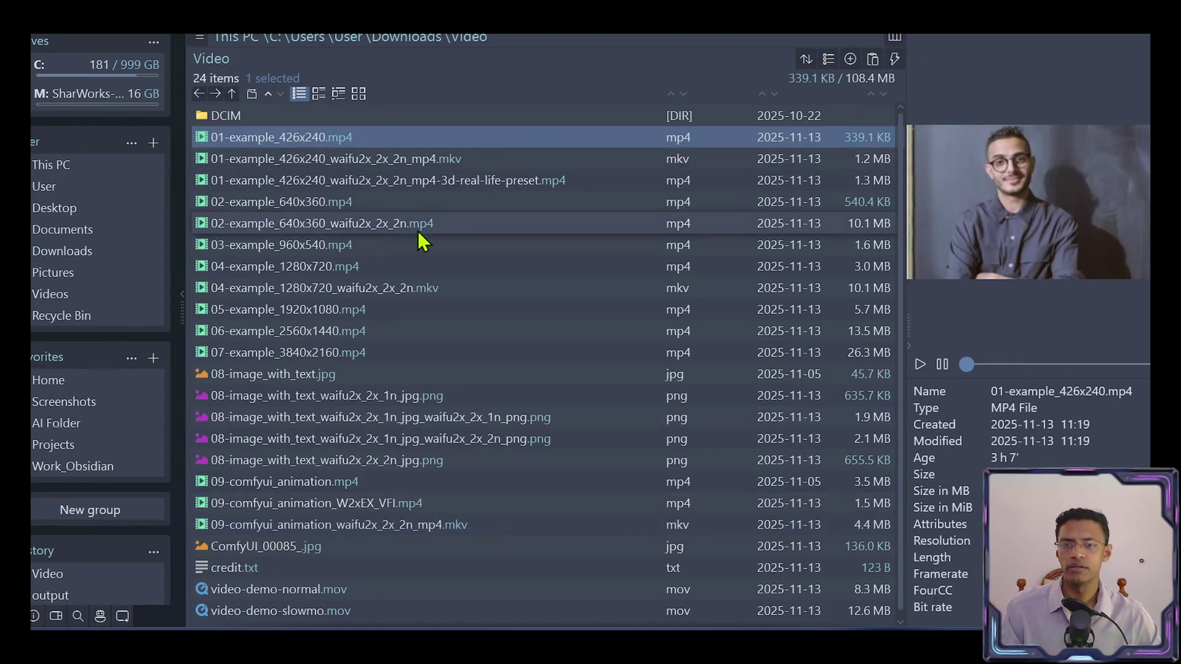
# - Play the original 01-example_426x240.mp4 and its upscaled mkv to compare them
pyautogui.doubleClick(334, 140)
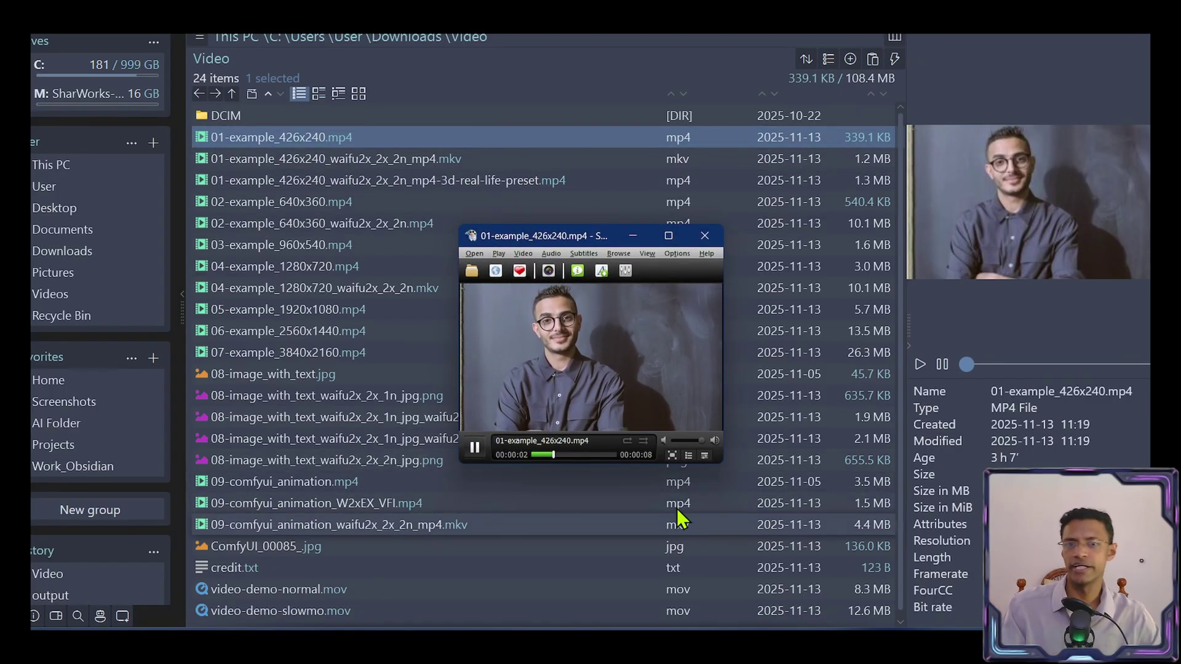
pyautogui.click(705, 235)
pyautogui.doubleClick(337, 163)
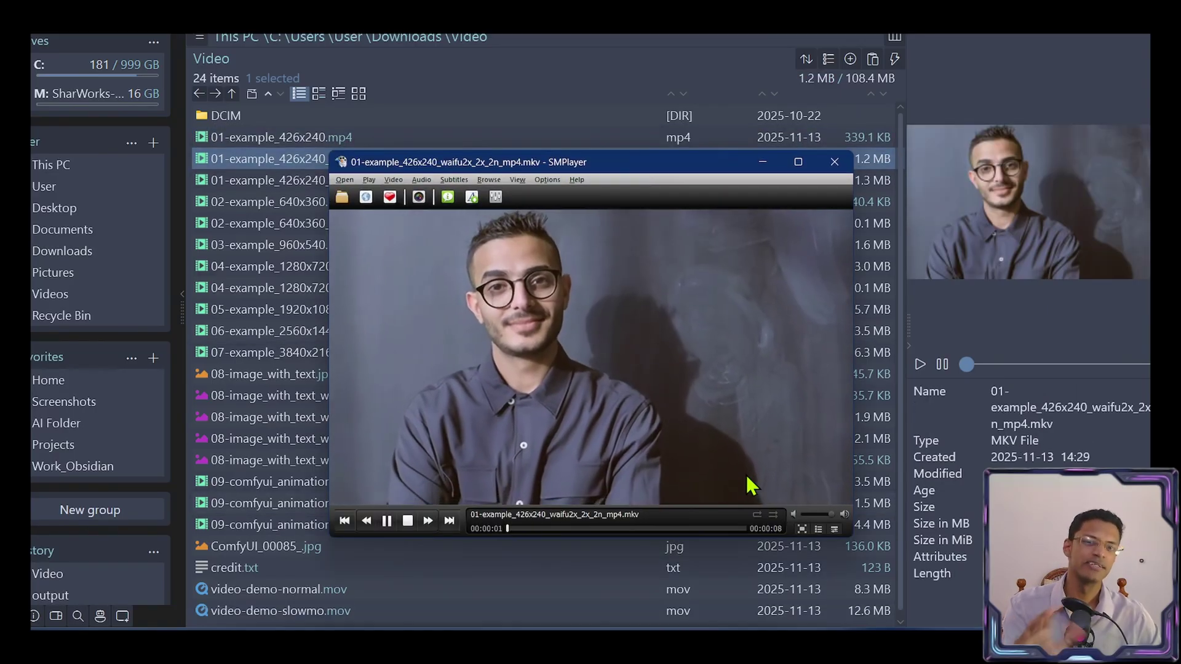
pyautogui.click(834, 163)
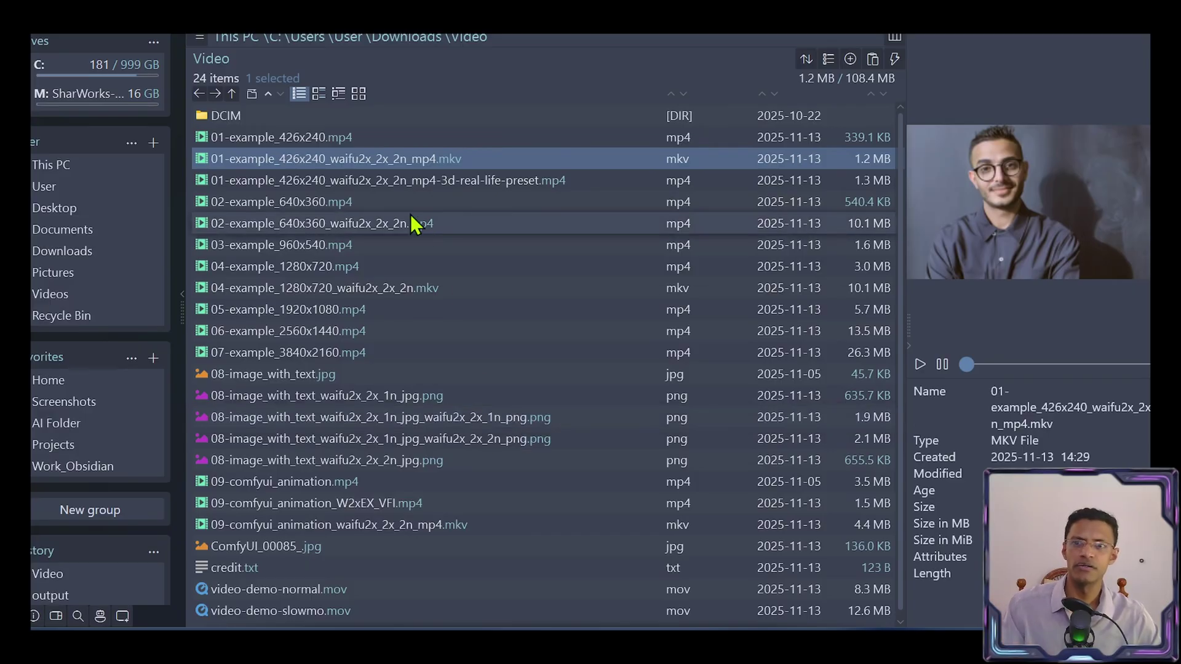
# - Check the resolution and frame rate of the upscaled 02-example mp4 in its Properties details
pyautogui.click(267, 205)
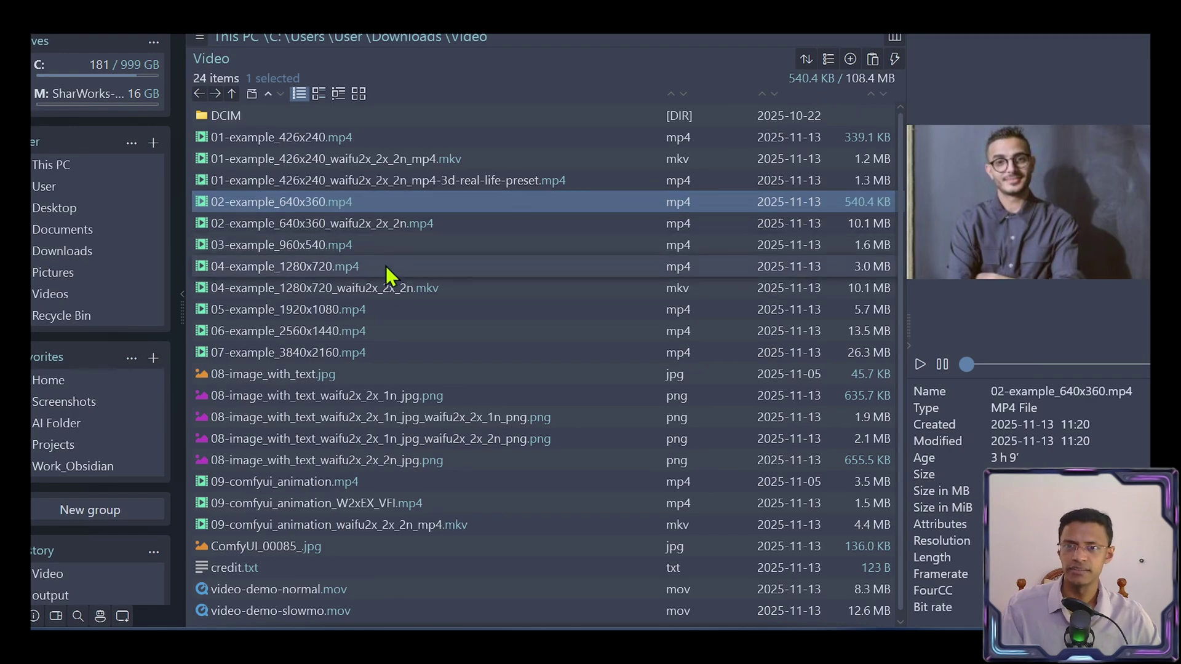
pyautogui.click(424, 223)
pyautogui.hotkey('alt', 'Return')
pyautogui.click(476, 208)
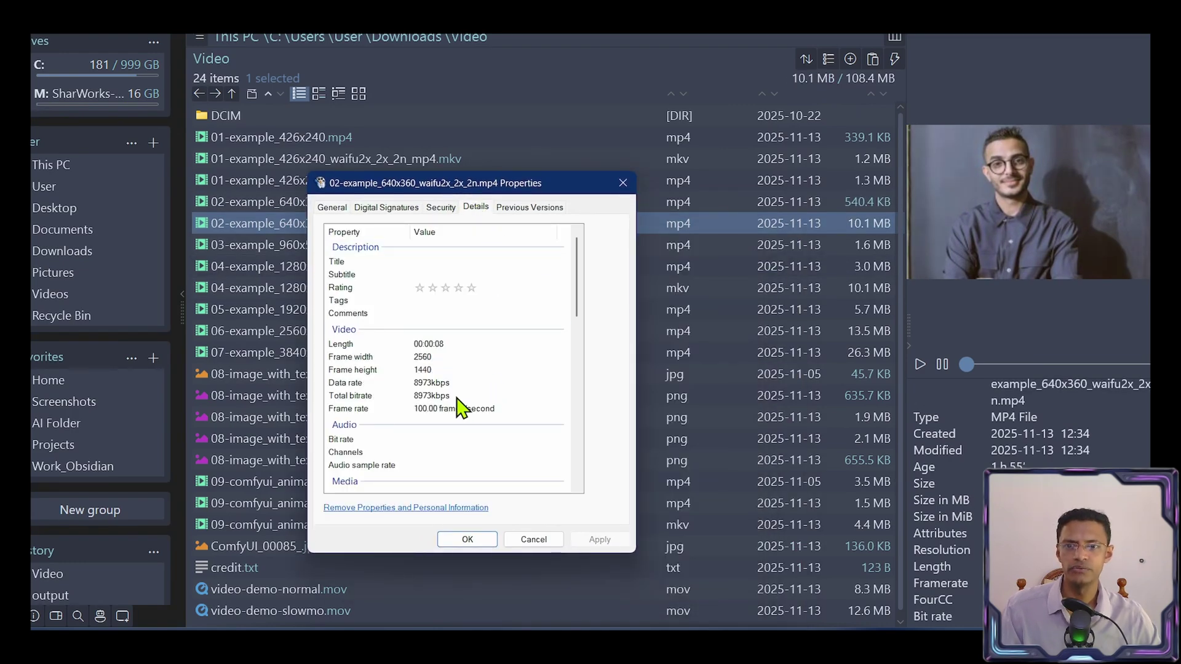
pyautogui.click(623, 184)
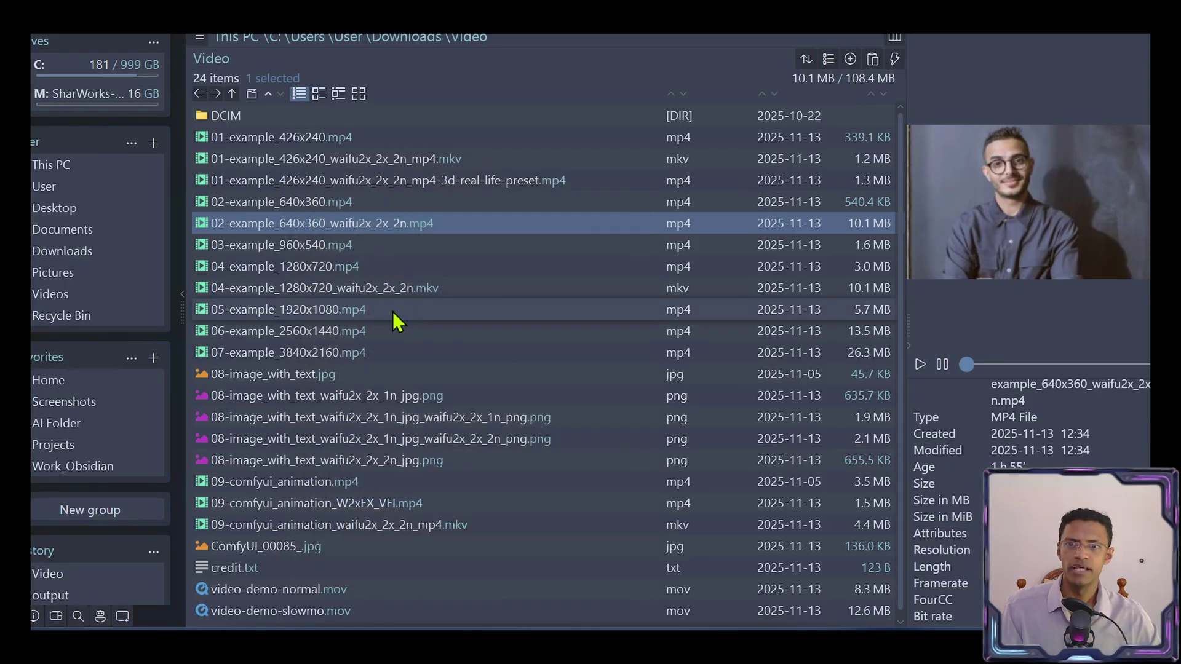
# - Play the original and upscaled 02-example videos, then play video-demo-slowmo.mov
pyautogui.click(301, 206)
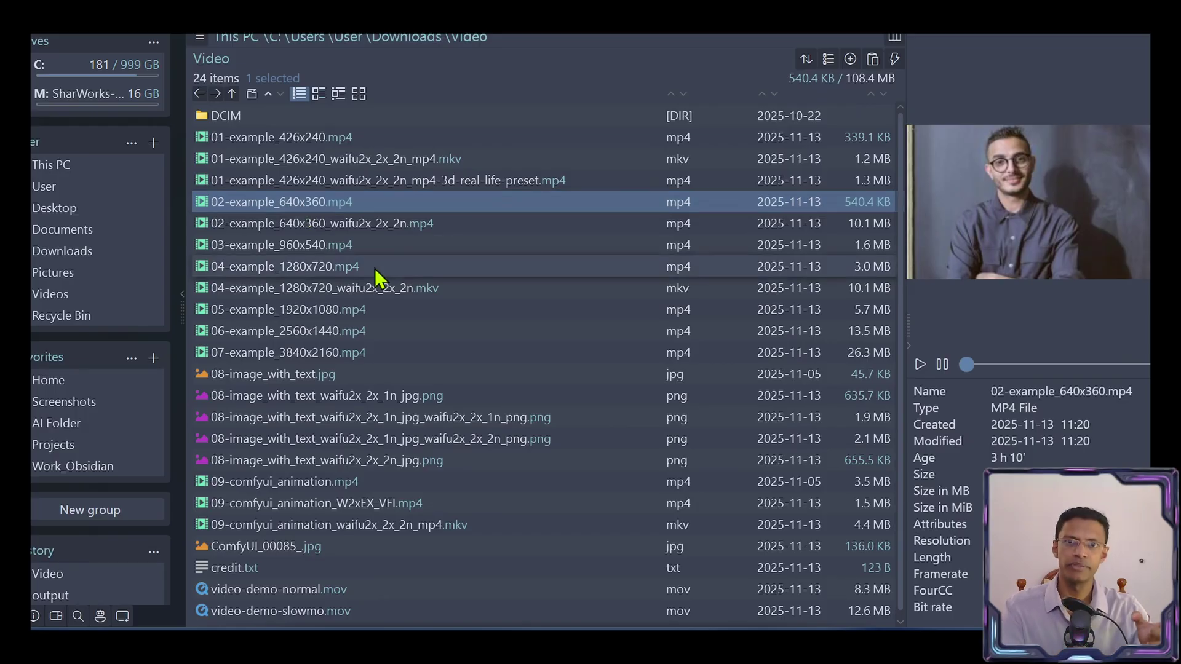
pyautogui.hotkey('alt', 'Tab')
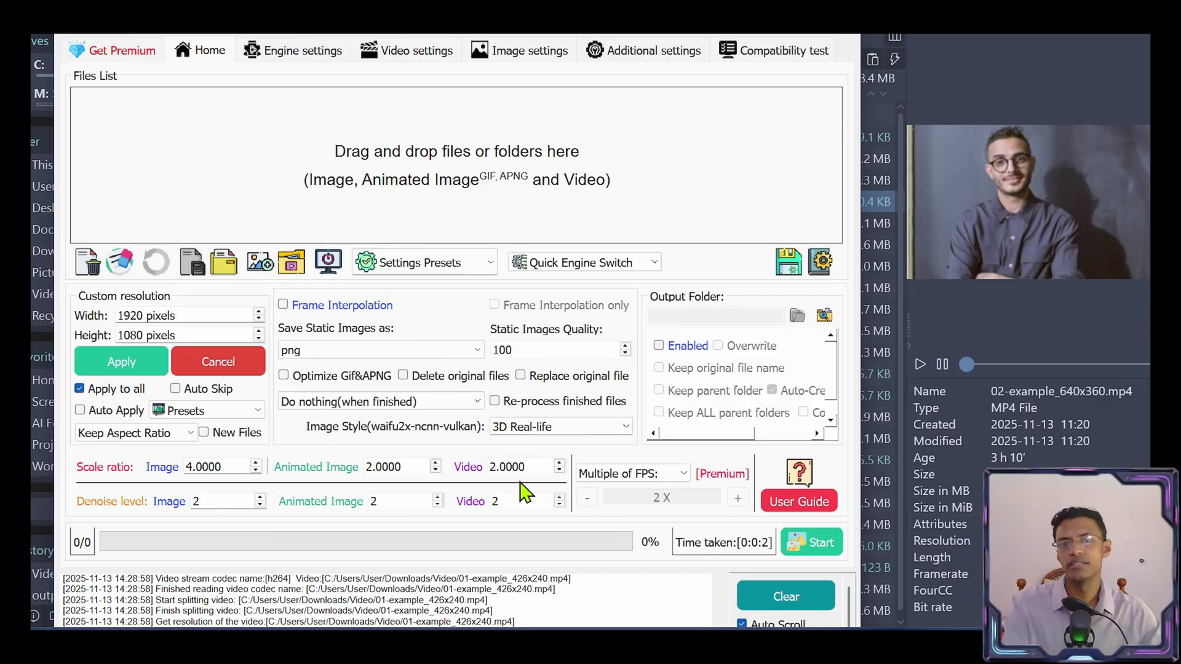
pyautogui.hotkey('alt', 'Tab')
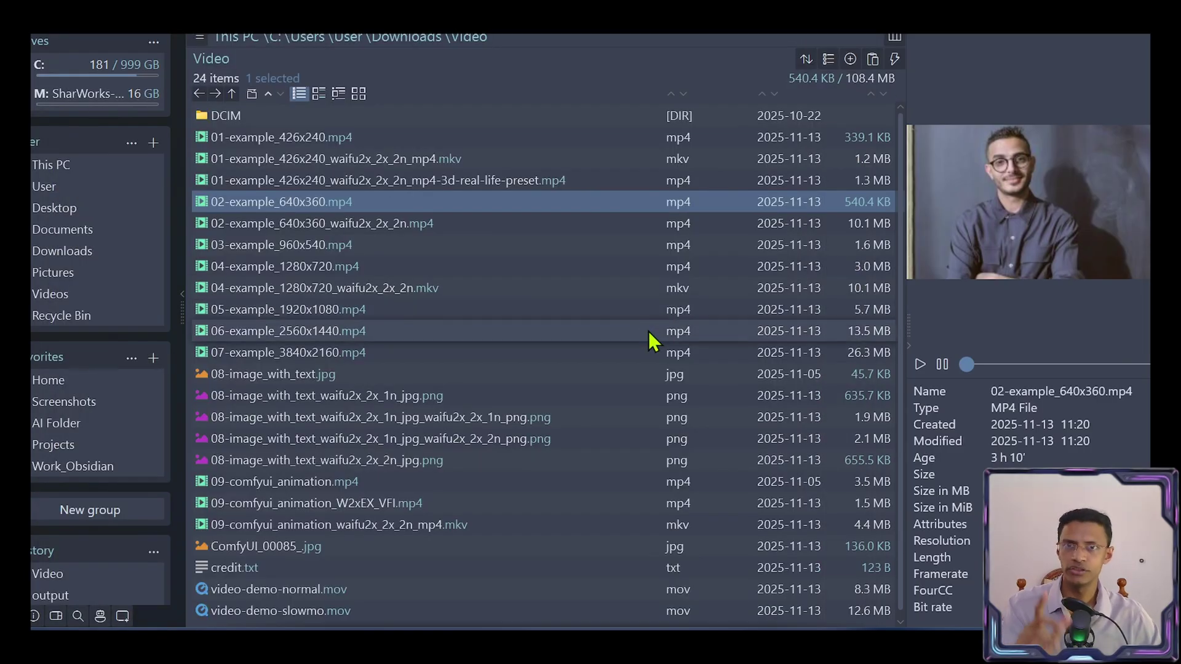
pyautogui.doubleClick(347, 208)
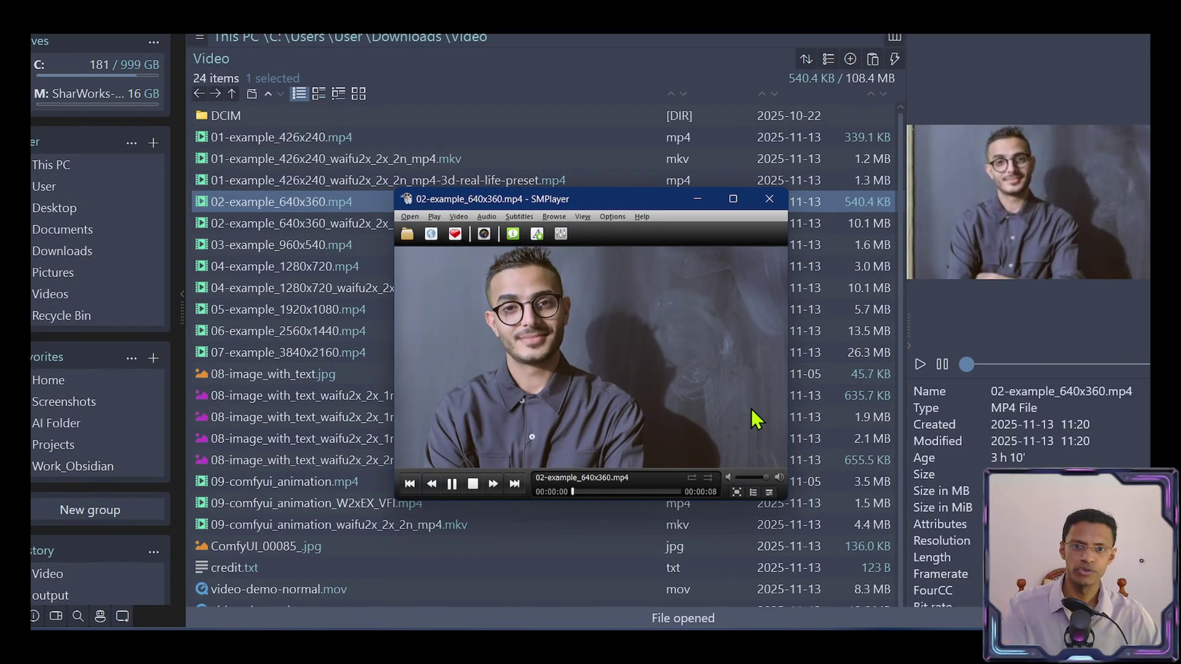
pyautogui.click(769, 199)
pyautogui.doubleClick(309, 223)
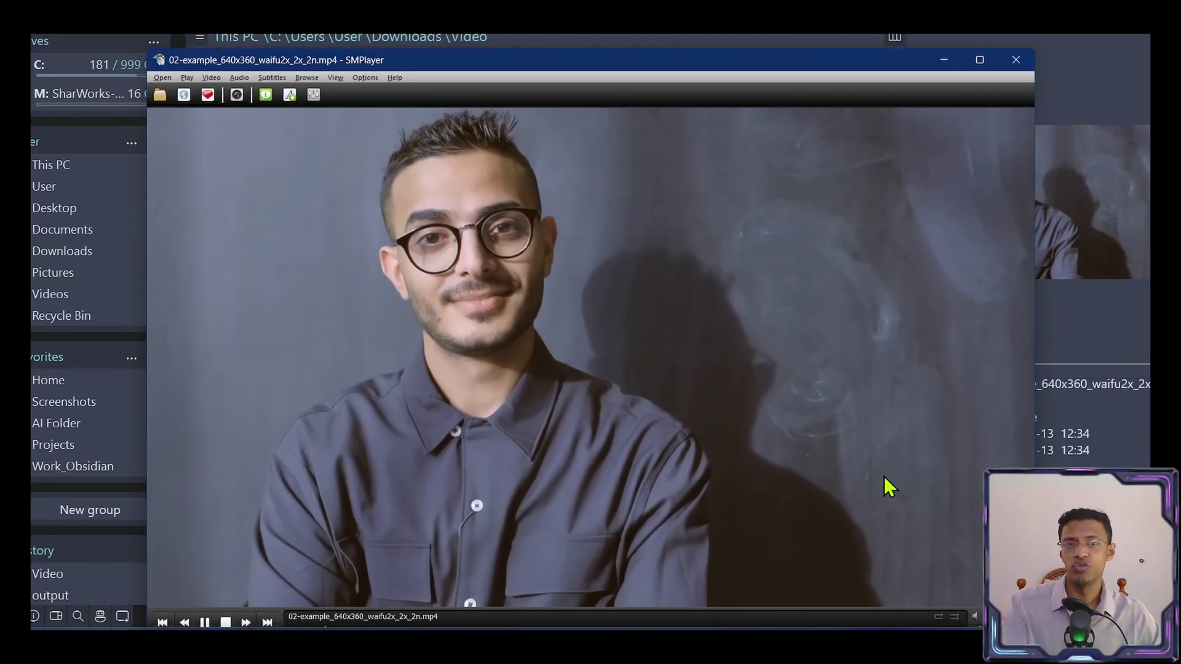
pyautogui.moveTo(784, 430); pyautogui.dragTo(718, 420)
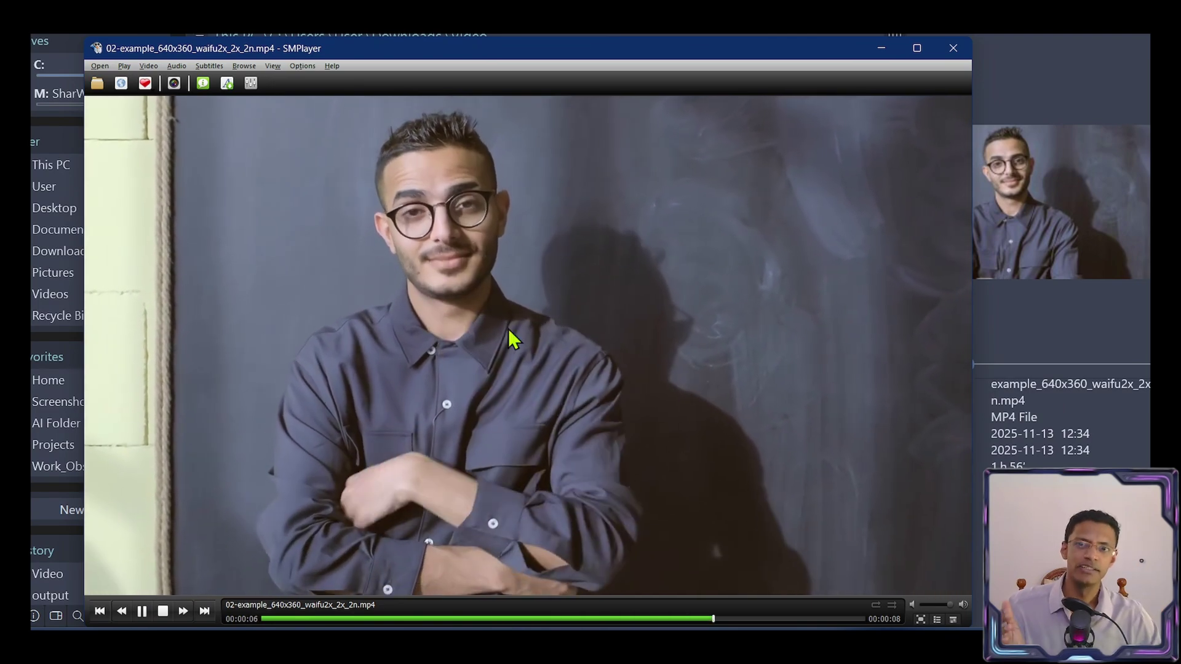
pyautogui.hotkey('alt', 'F4')
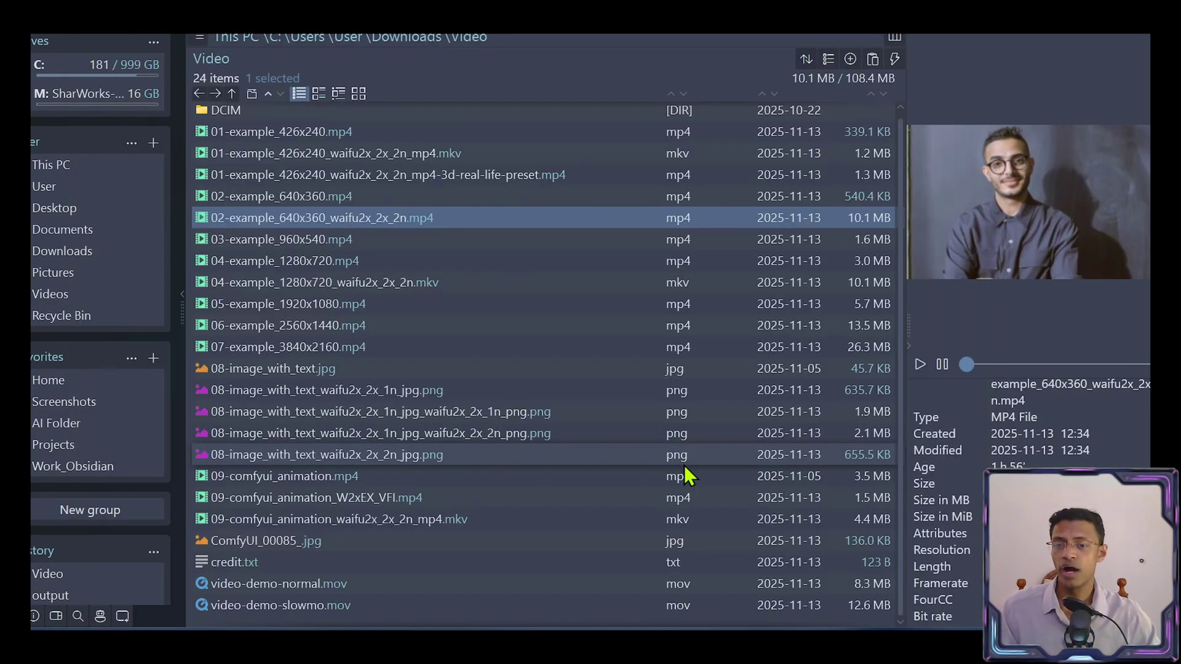
pyautogui.press('End')
pyautogui.press('Return')
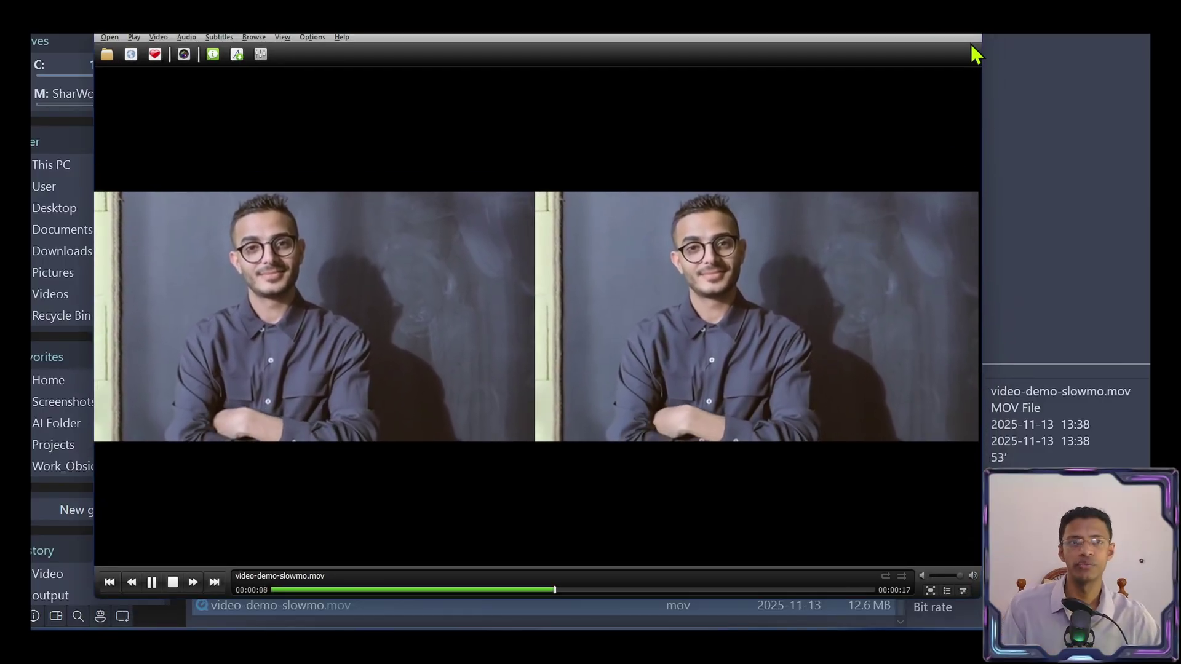
# - Play 09-comfyui_animation.mp4, then drag it into the Waifu2x files list
pyautogui.hotkey('alt', 'F4')
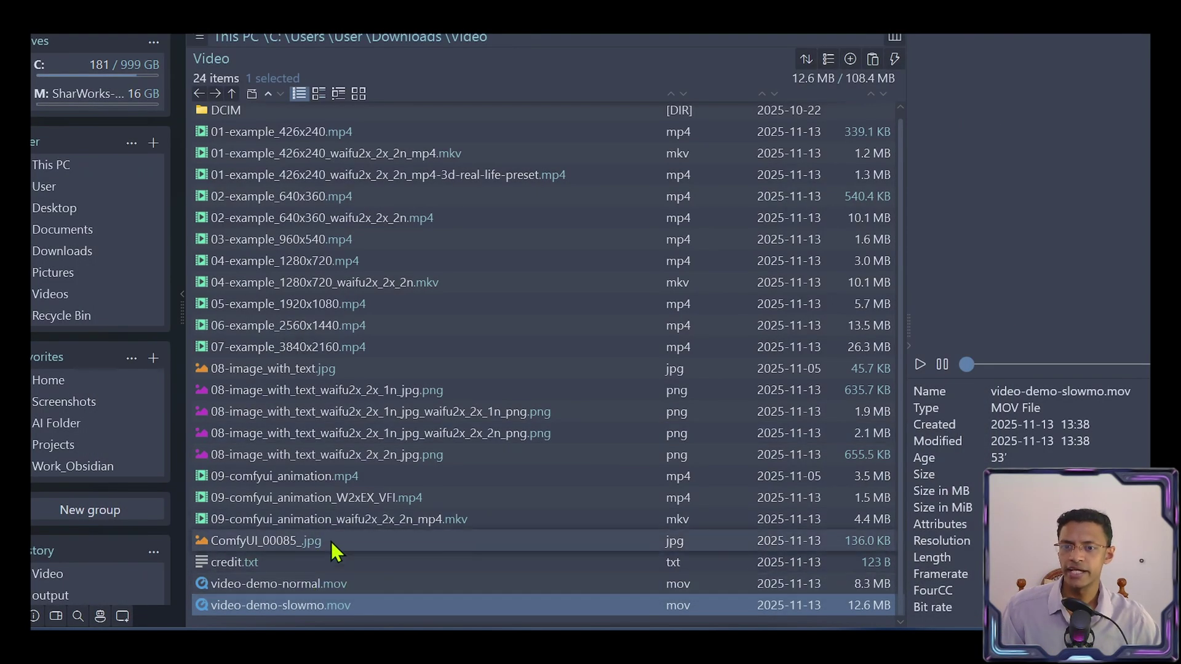
pyautogui.doubleClick(331, 482)
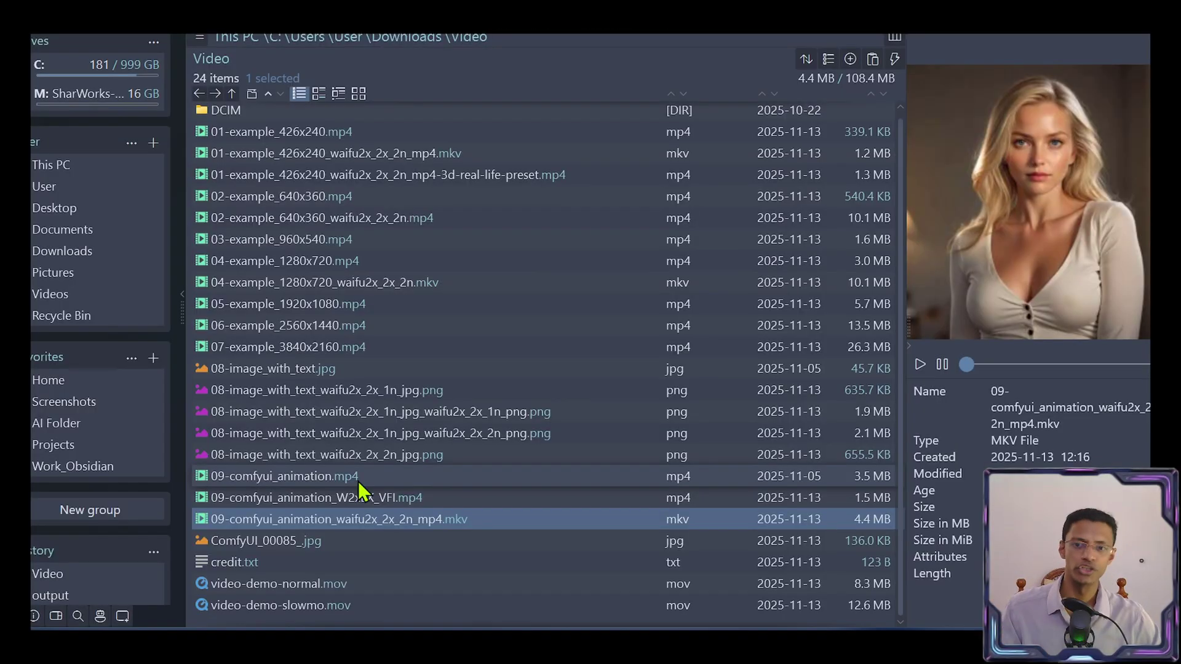
pyautogui.click(358, 481)
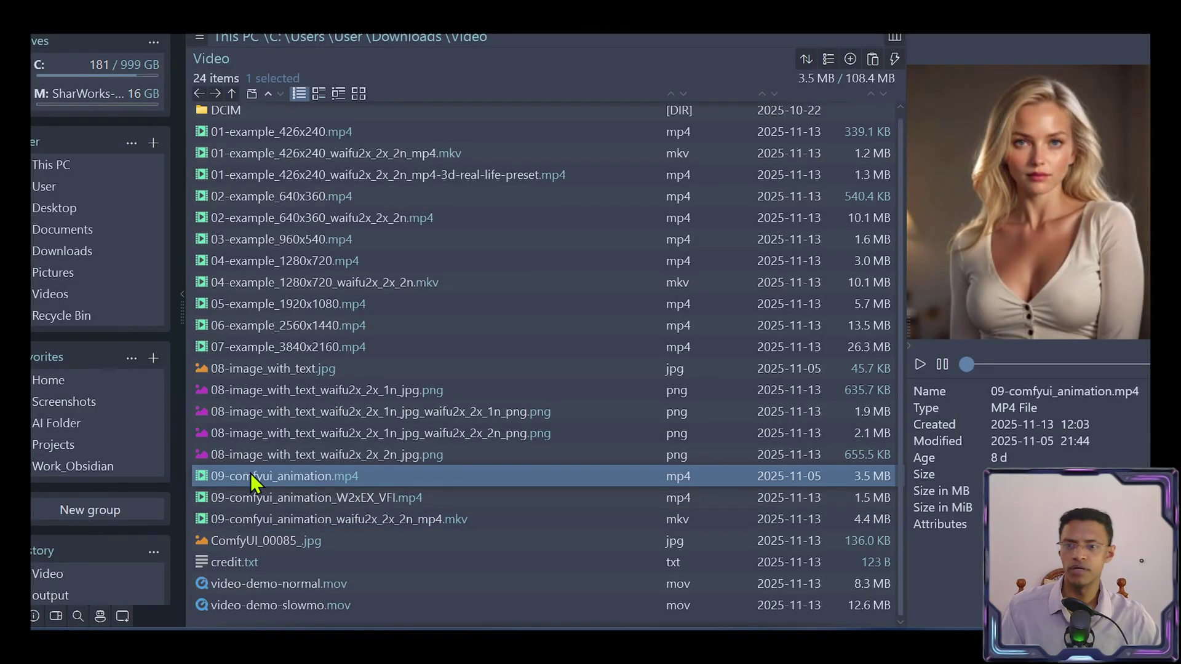
pyautogui.moveTo(254, 484); pyautogui.dragTo(431, 276)
pyautogui.moveTo(263, 145); pyautogui.dragTo(264, 148)
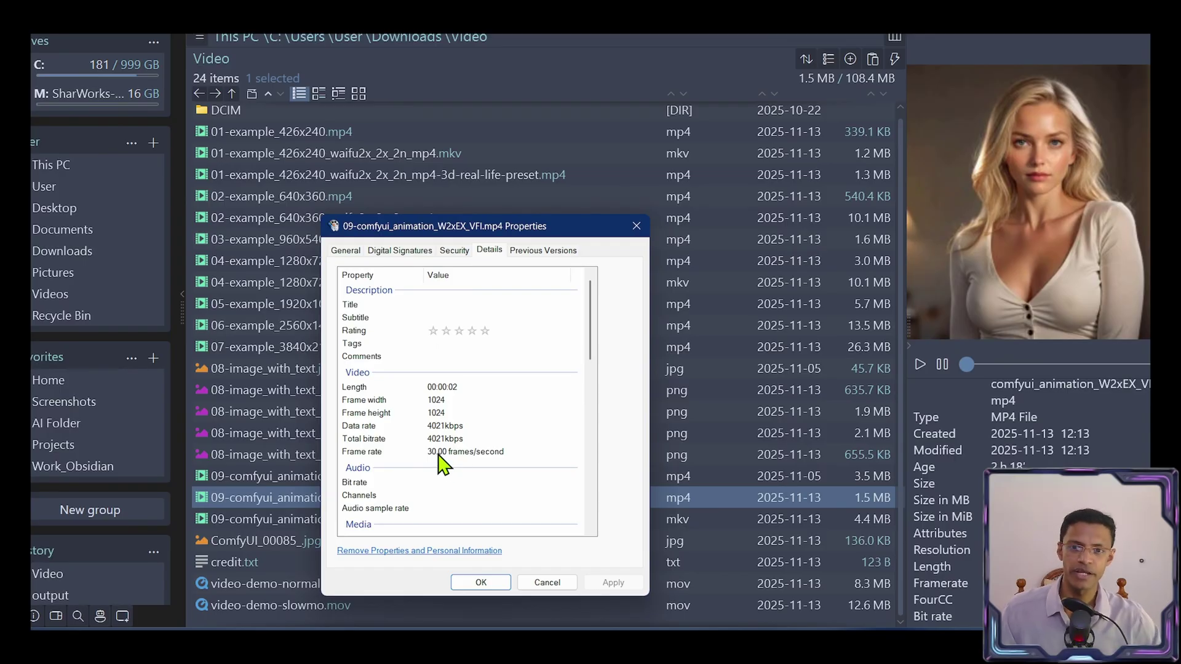
# - Confirm the W2xEX_VFI interpolated video runs at 30 fps, then open the mkv output's properties
pyautogui.click(438, 453)
pyautogui.click(548, 585)
pyautogui.click(387, 519)
pyautogui.rightClick(482, 522)
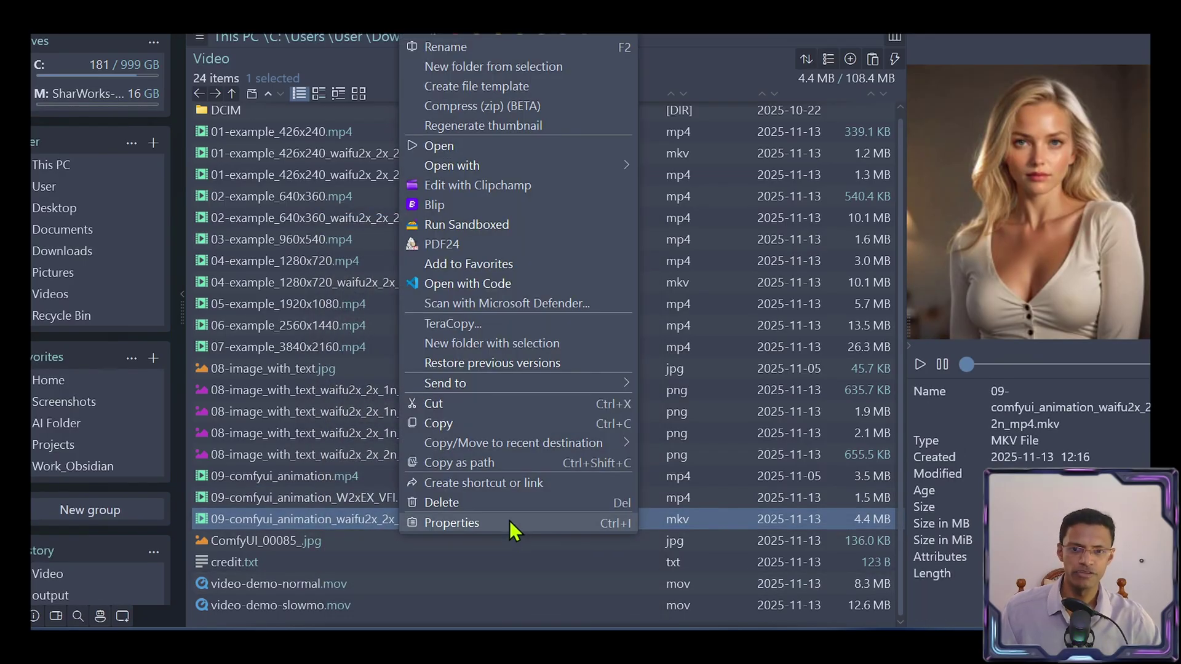
pyautogui.click(509, 521)
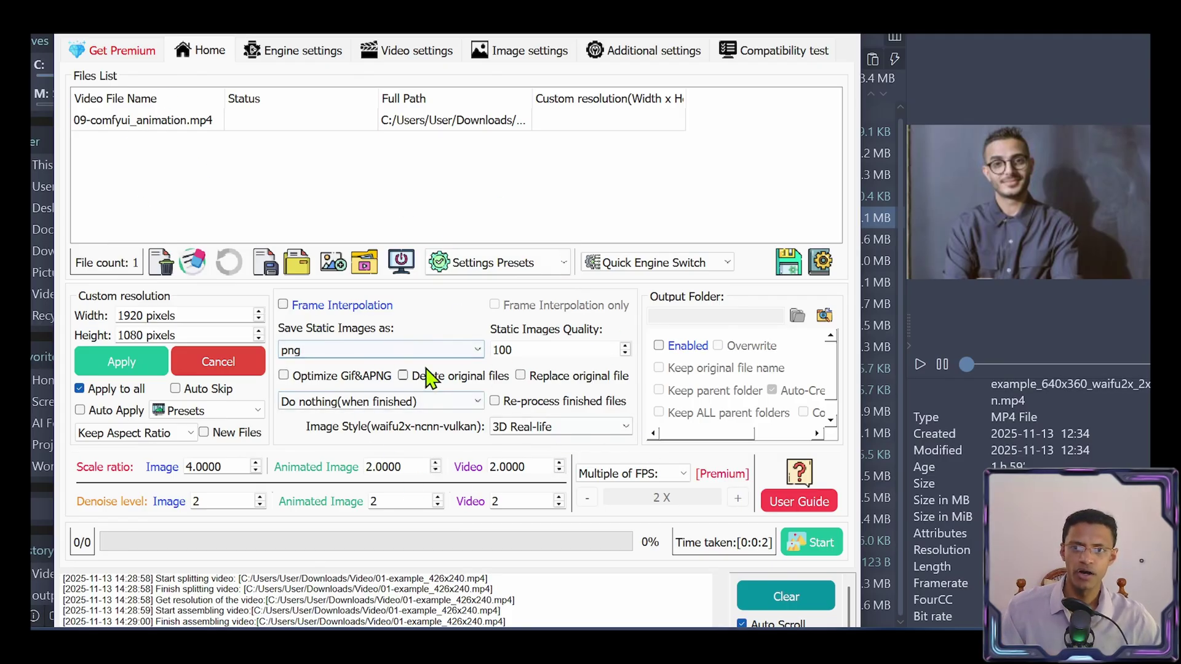
# - Switch Frame Interpolation only on and back off, keeping interpolation enabled at 2X FPS
pyautogui.moveTo(315, 319)
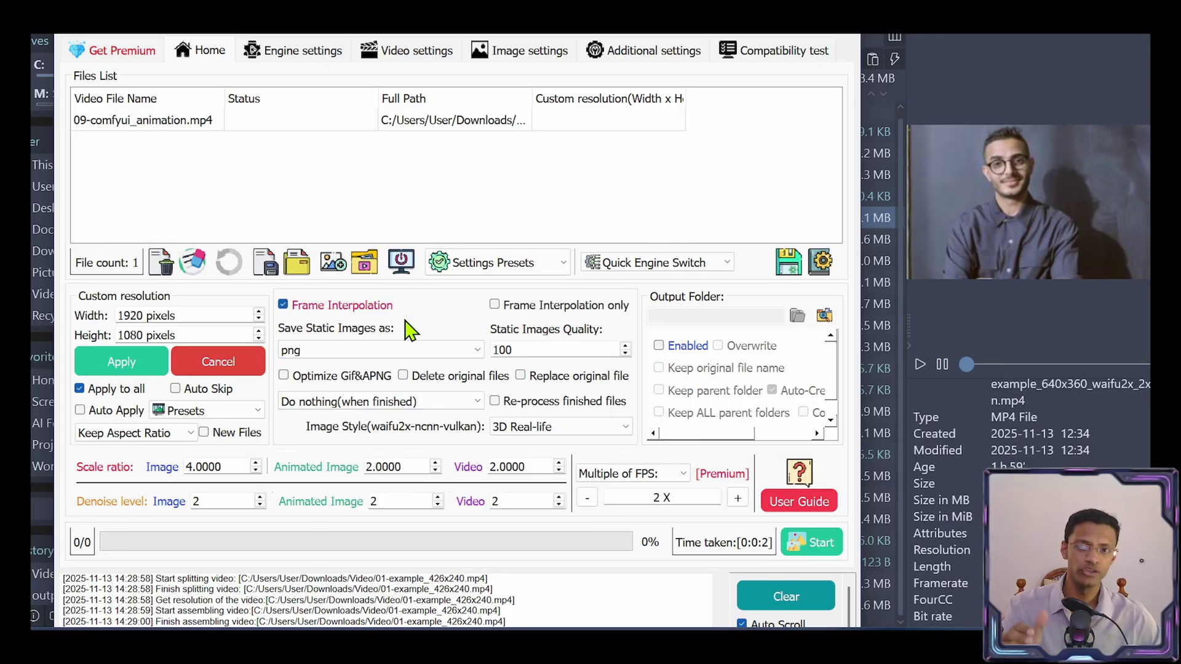
pyautogui.moveTo(437, 332)
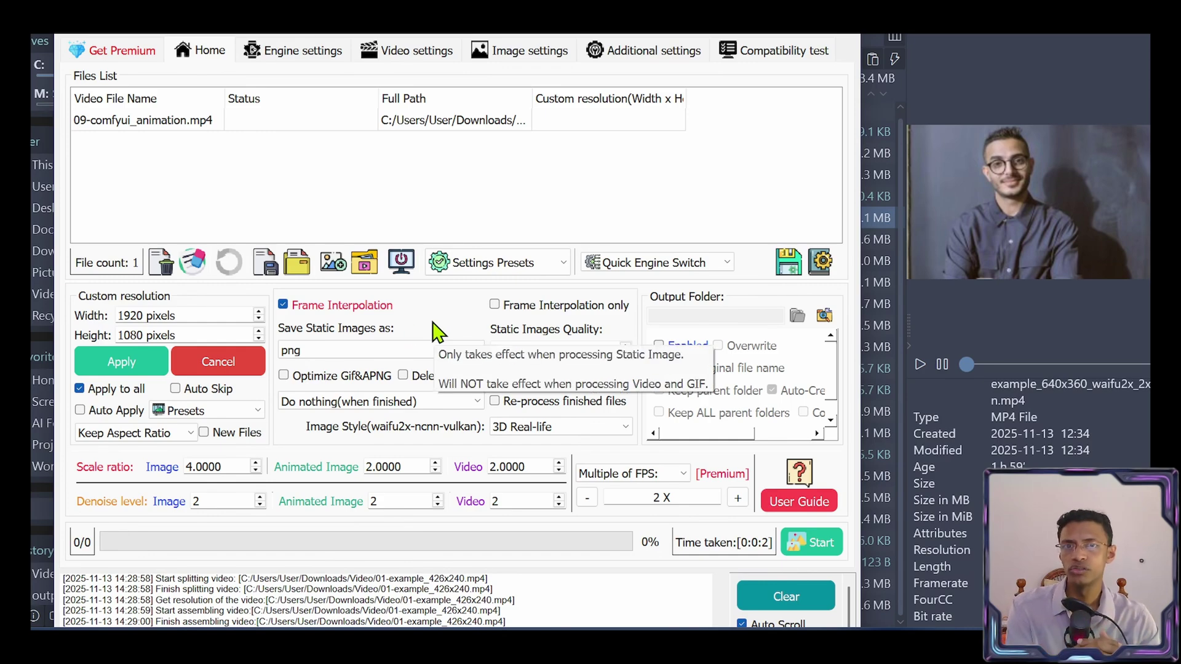
pyautogui.click(551, 306)
pyautogui.moveTo(572, 391)
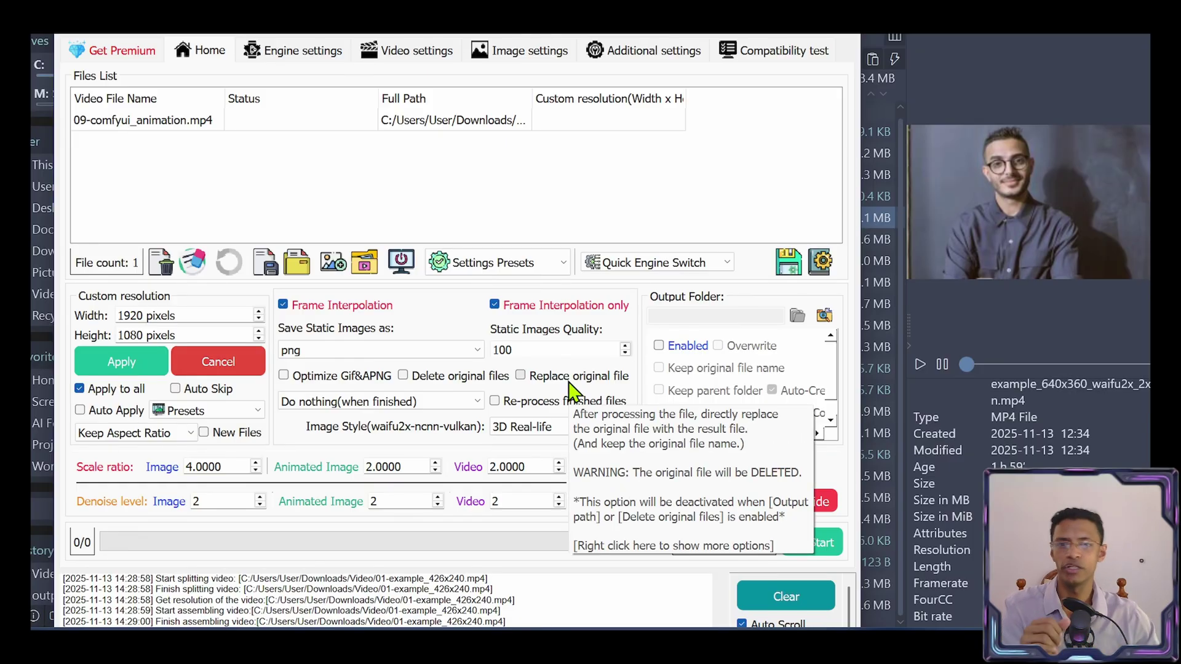
pyautogui.click(494, 305)
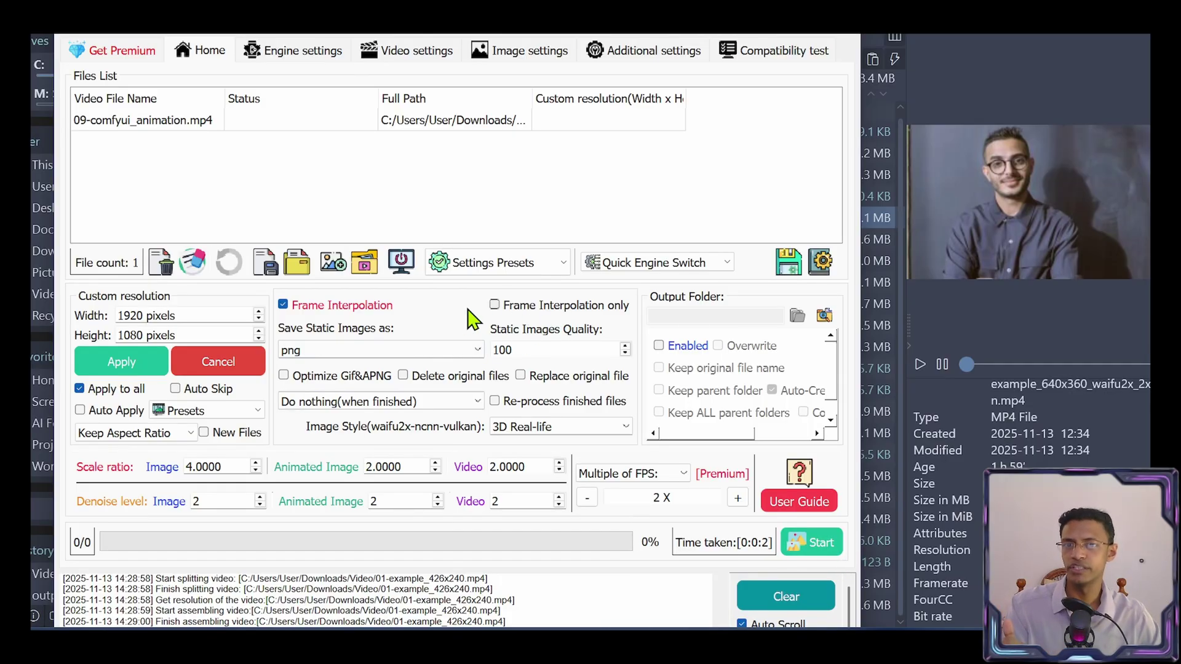
pyautogui.moveTo(538, 318)
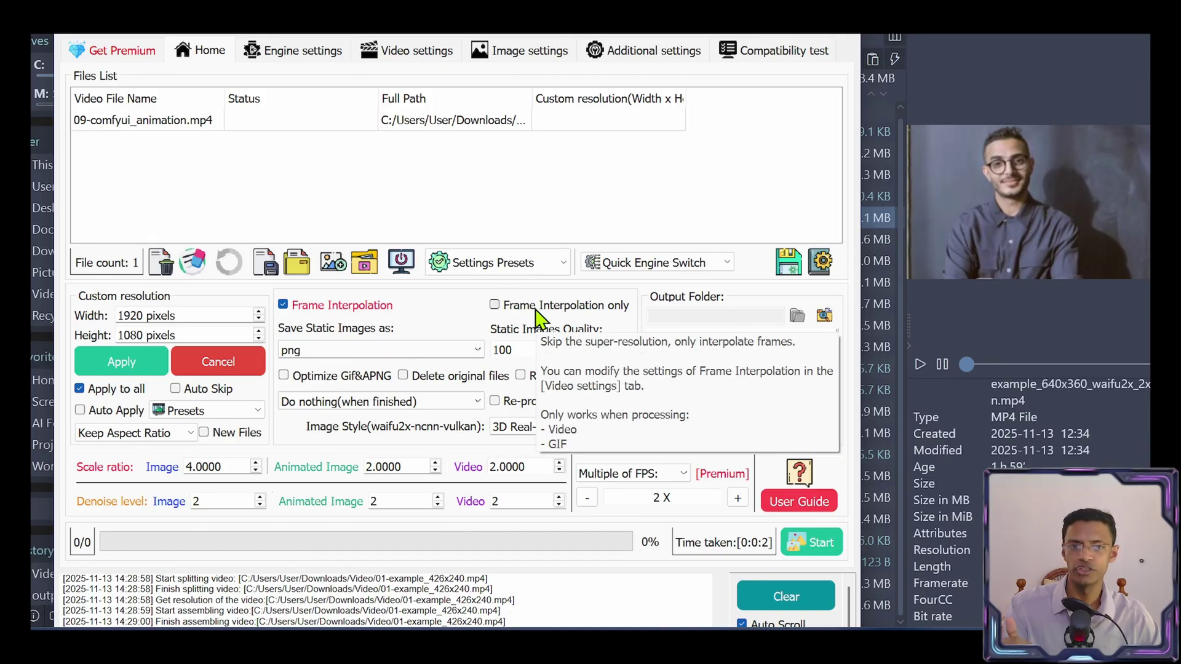